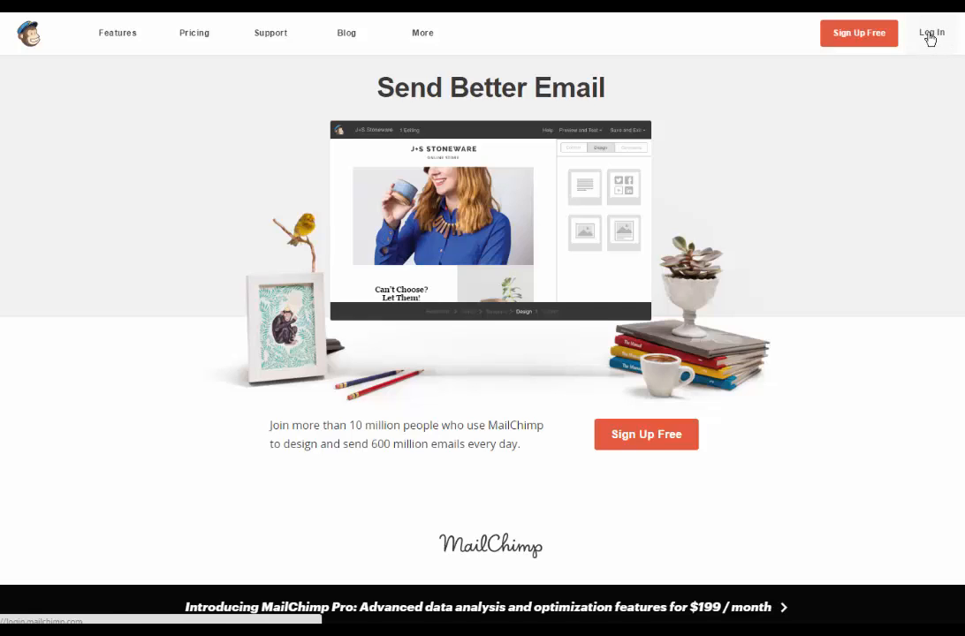
Step: Log in to MailChimp and open the embedded signup forms for the repstrategist test page list
{"action": "left_click", "coordinate": [929, 35]}
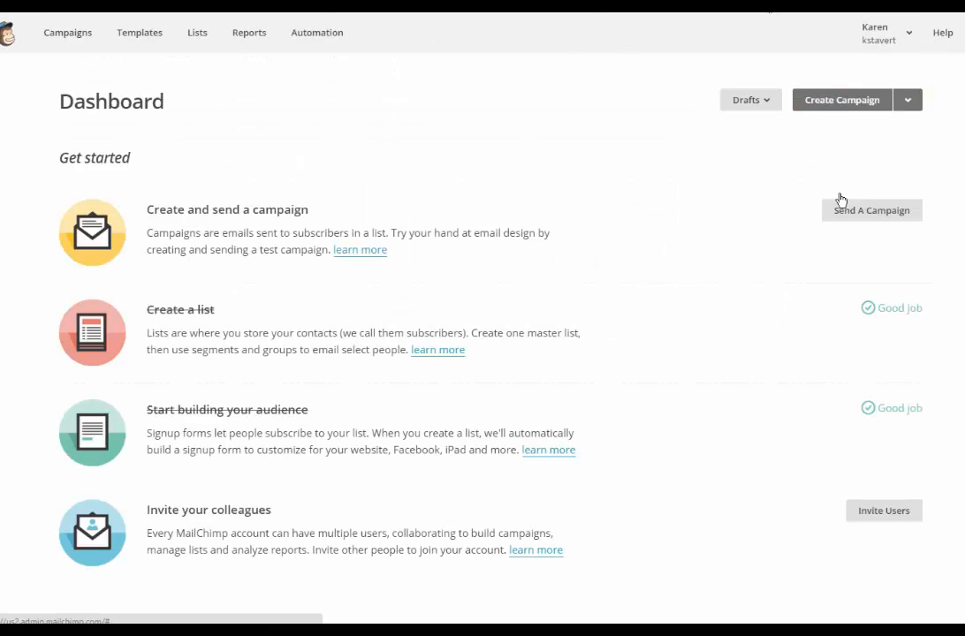
{"action": "left_click", "coordinate": [198, 35]}
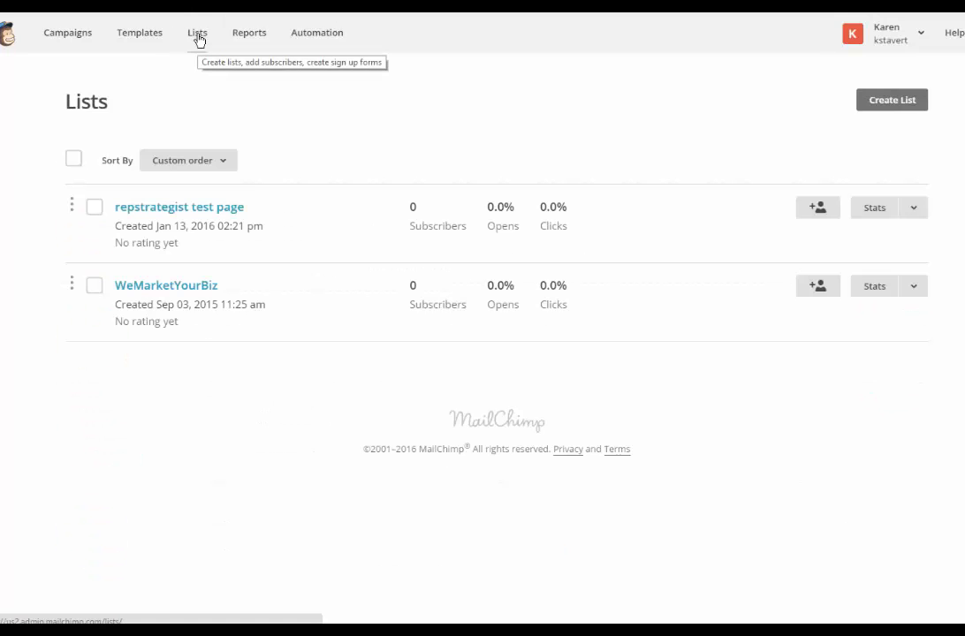
{"action": "left_click", "coordinate": [162, 207]}
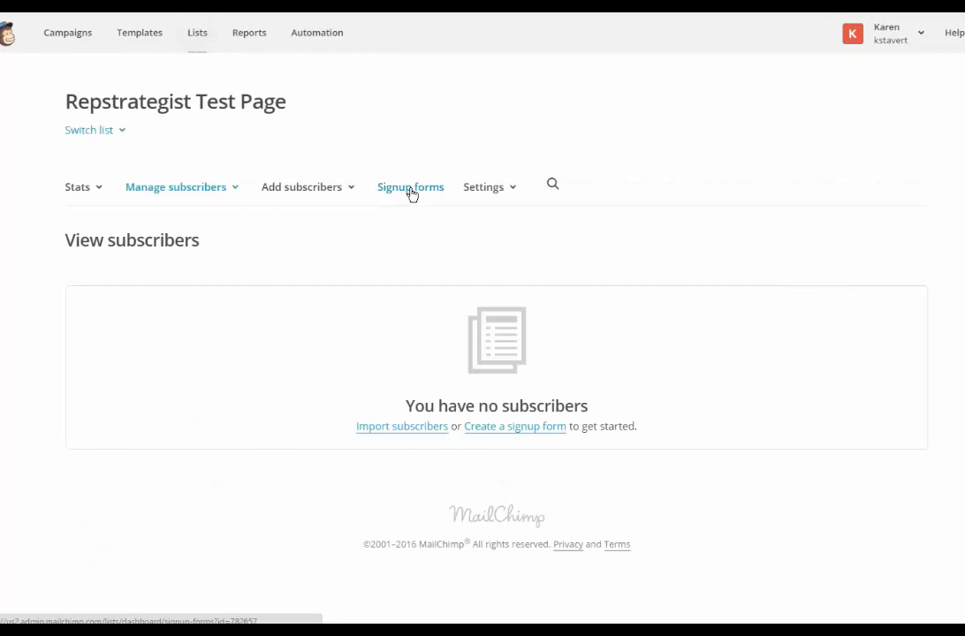
{"action": "left_click", "coordinate": [412, 193]}
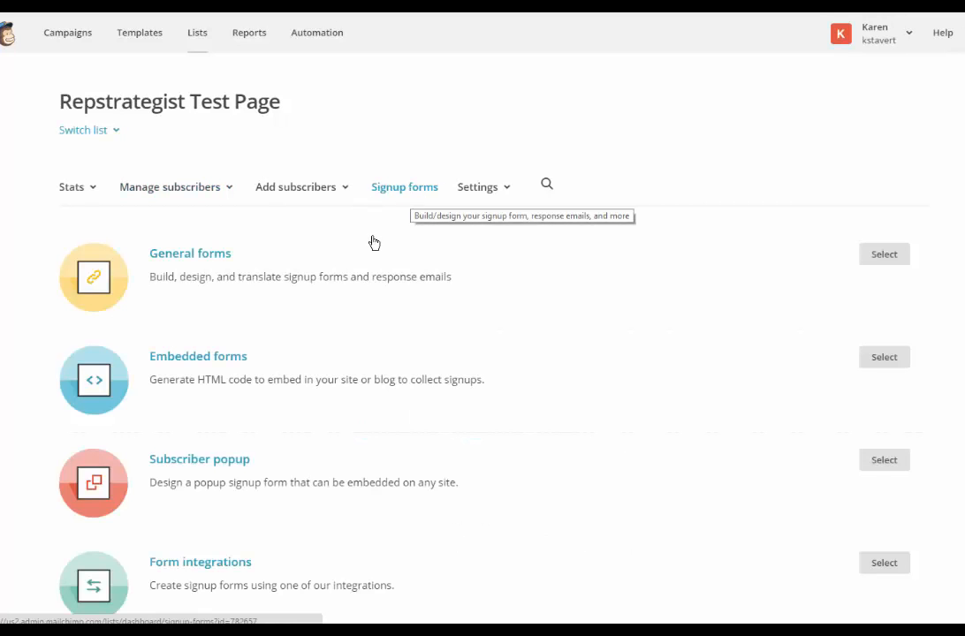
{"action": "left_click", "coordinate": [890, 361]}
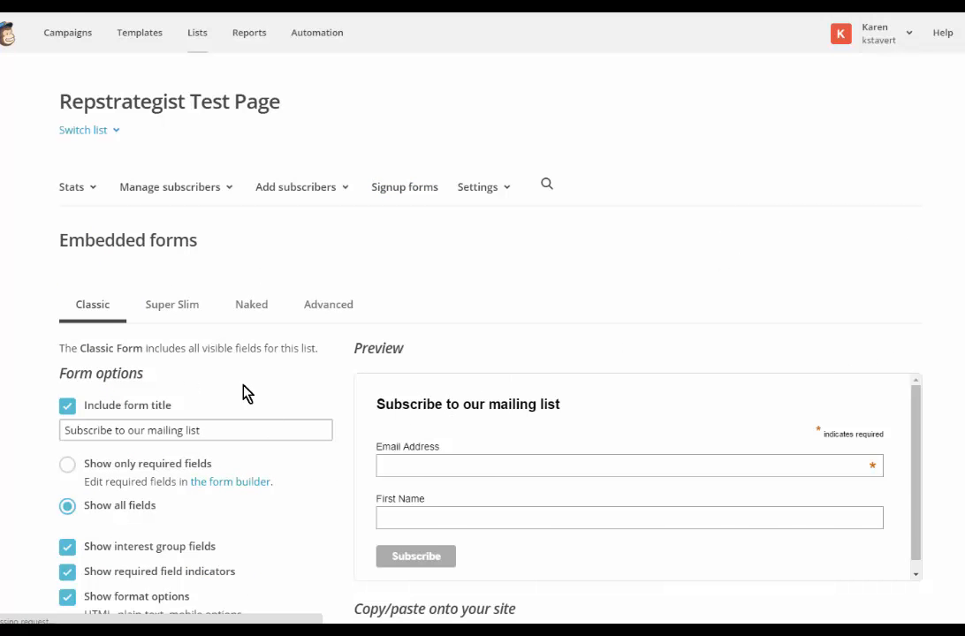
Step: Choose the Naked embedded form, title it "Subscribe to our Newsletter" and show only the required fields
{"action": "scroll", "coordinate": [93, 315], "scroll_direction": "down", "scroll_amount": 2}
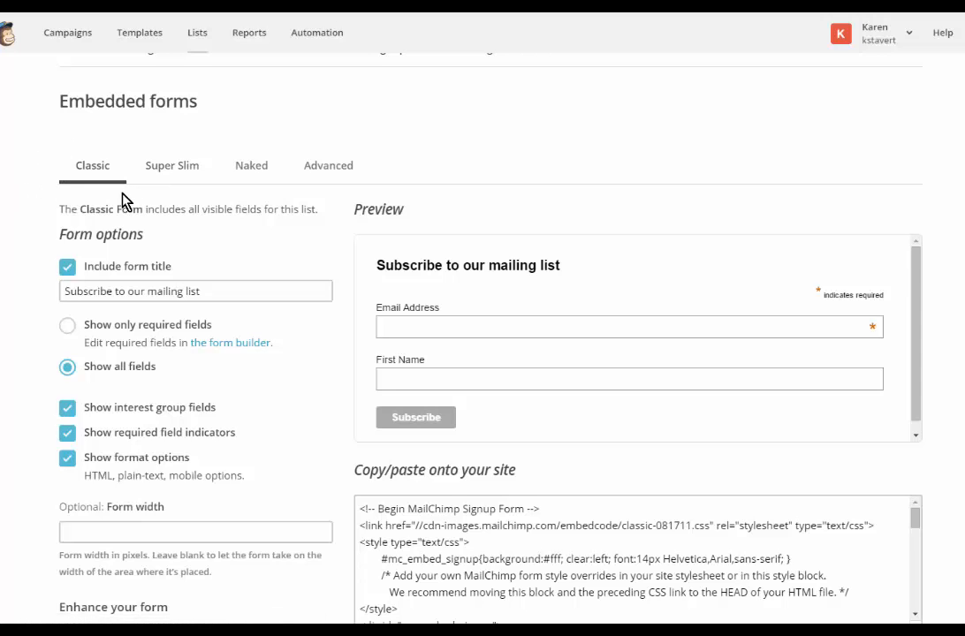
{"action": "left_click", "coordinate": [252, 170]}
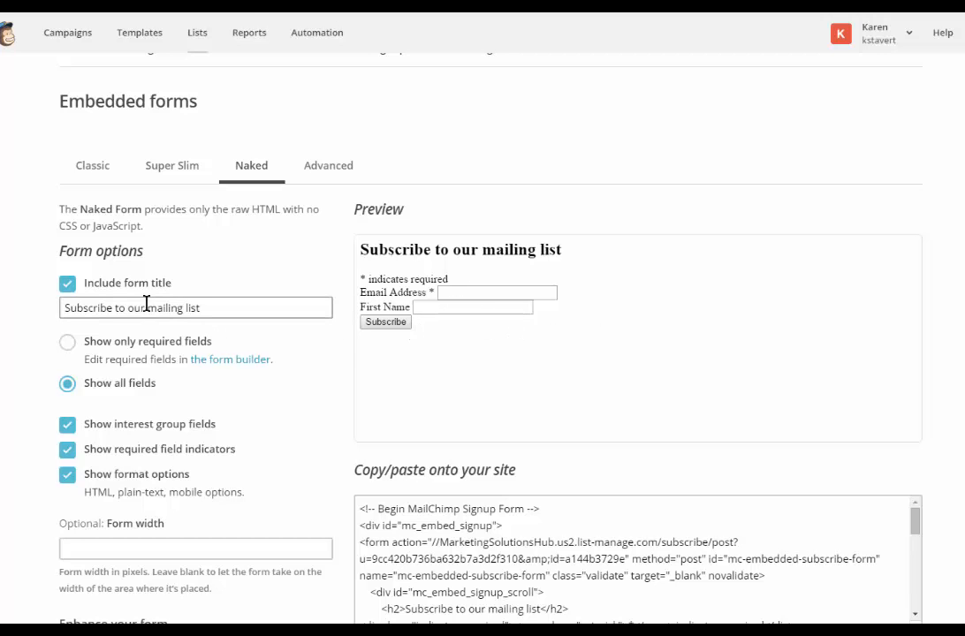
{"action": "left_click_drag", "start_coordinate": [146, 307], "coordinate": [239, 313]}
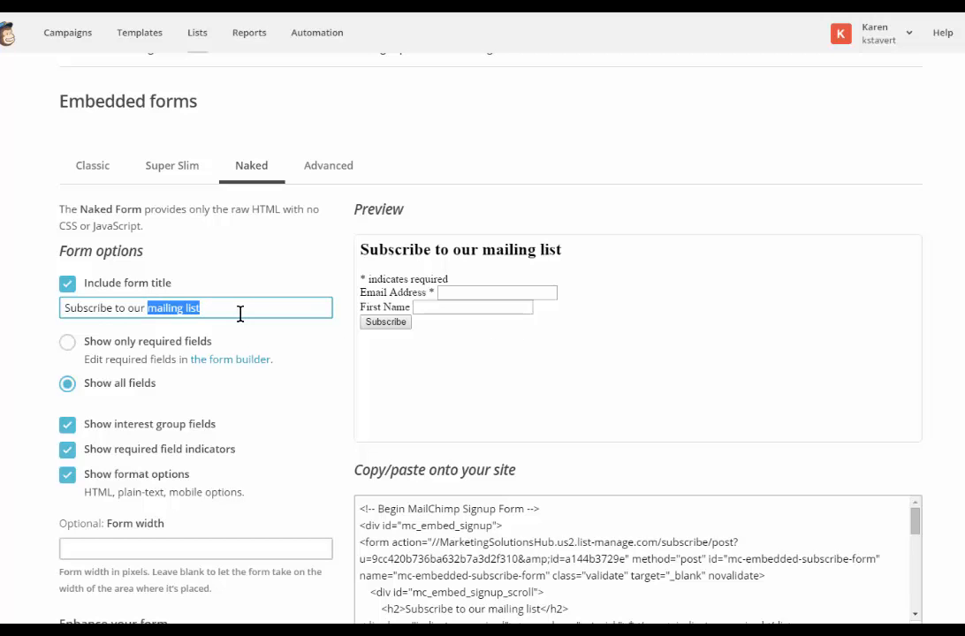
{"action": "type", "text": "Newsle"}
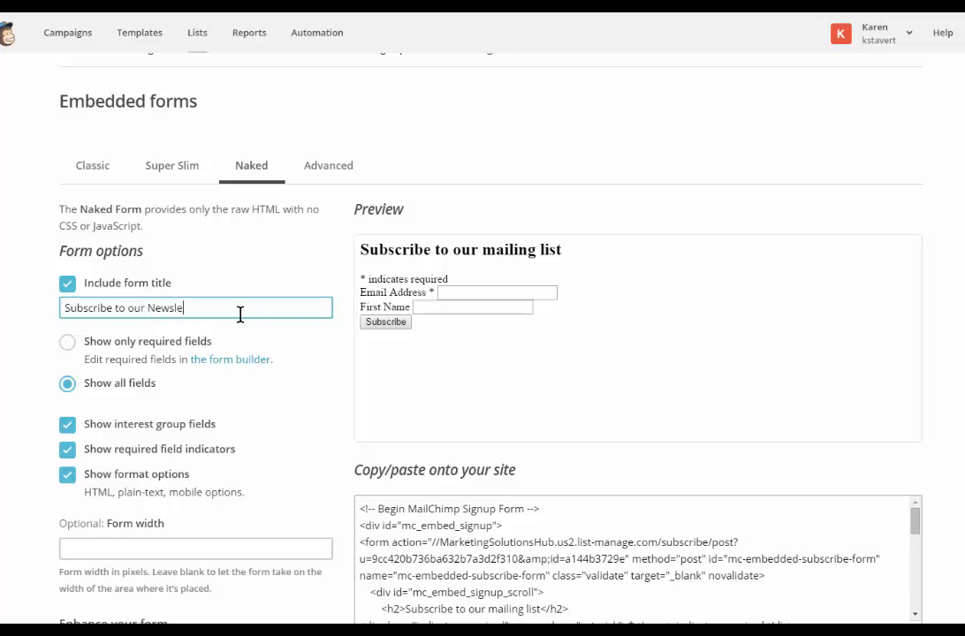
{"action": "type", "text": "tter"}
{"action": "left_click", "coordinate": [250, 352]}
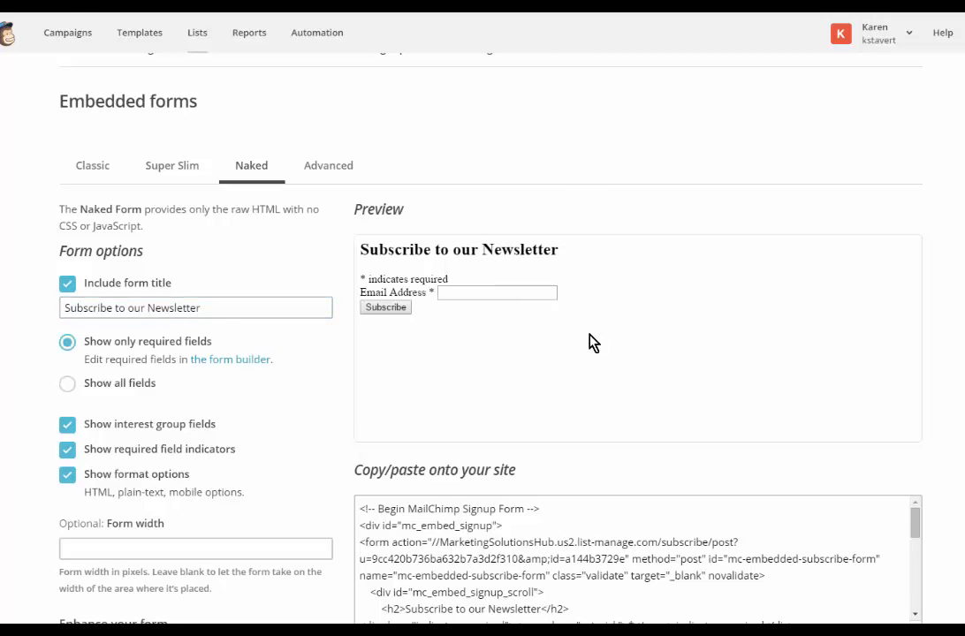
Step: Copy the complete HTML code of the Naked signup form
{"action": "scroll", "coordinate": [593, 341], "scroll_direction": "down", "scroll_amount": 3}
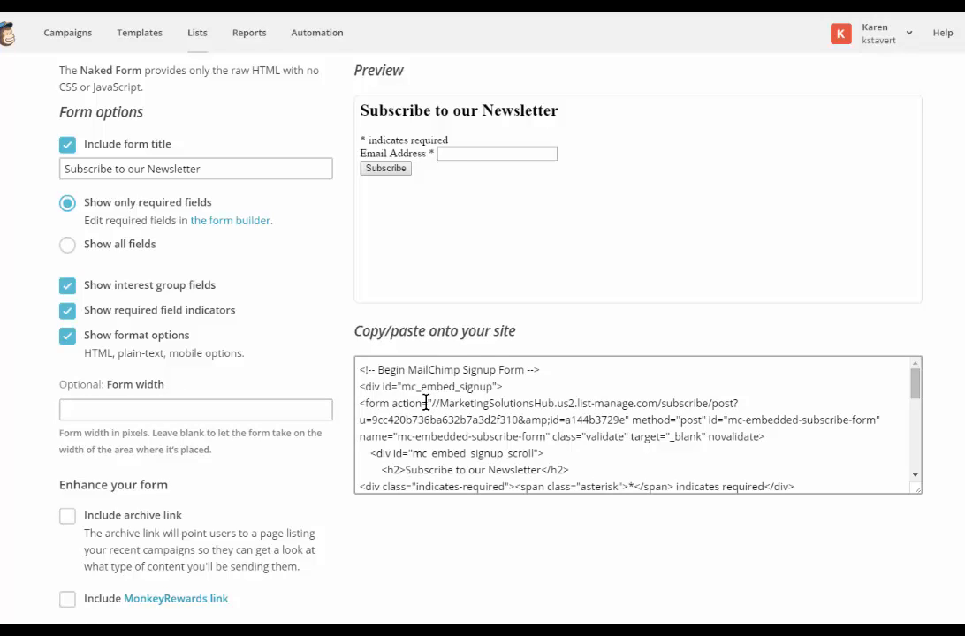
{"action": "left_click_drag", "start_coordinate": [358, 370], "coordinate": [507, 519]}
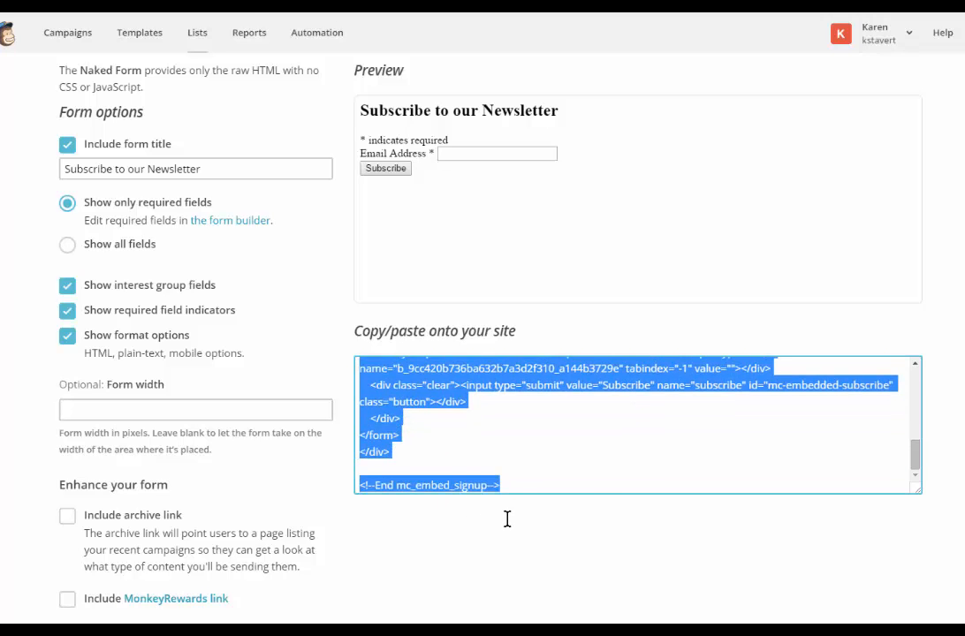
{"action": "right_click", "coordinate": [403, 389]}
{"action": "left_click", "coordinate": [439, 415]}
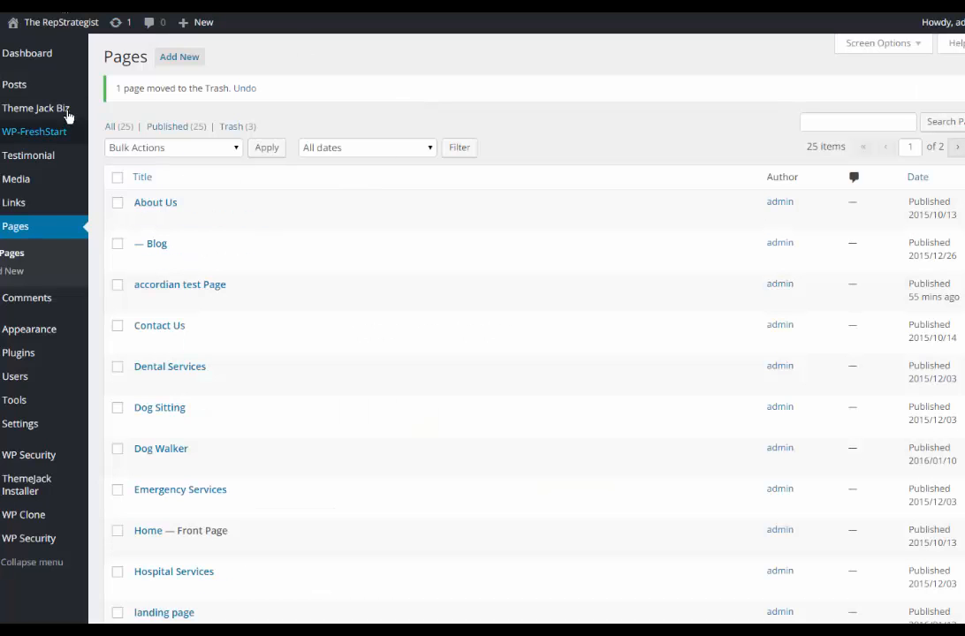
Step: In the WordPress admin, open the Theme Jack Biz contact settings at the Add Shortcode section
{"action": "mouse_move", "coordinate": [18, 112]}
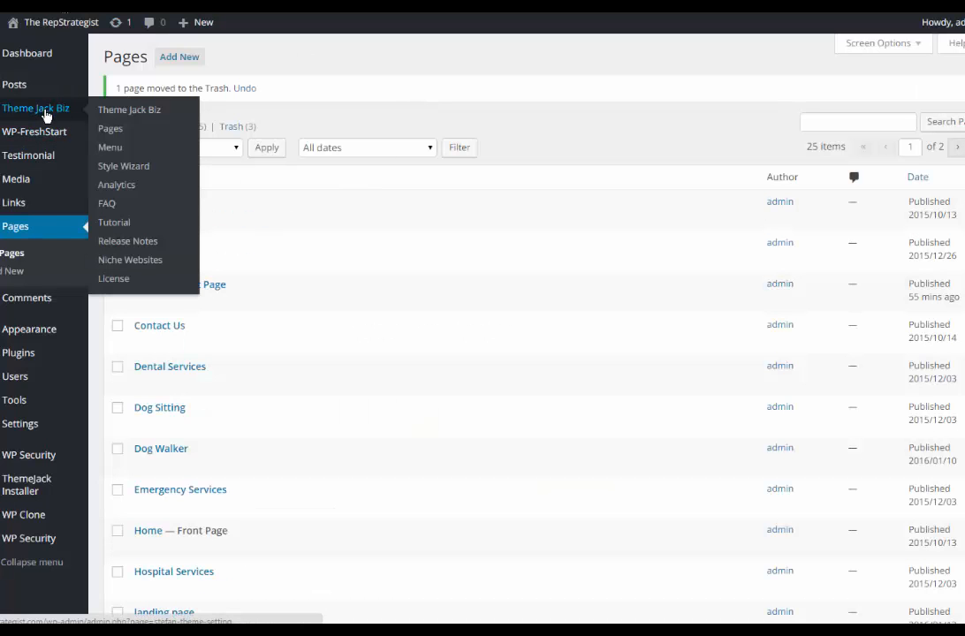
{"action": "left_click", "coordinate": [138, 115]}
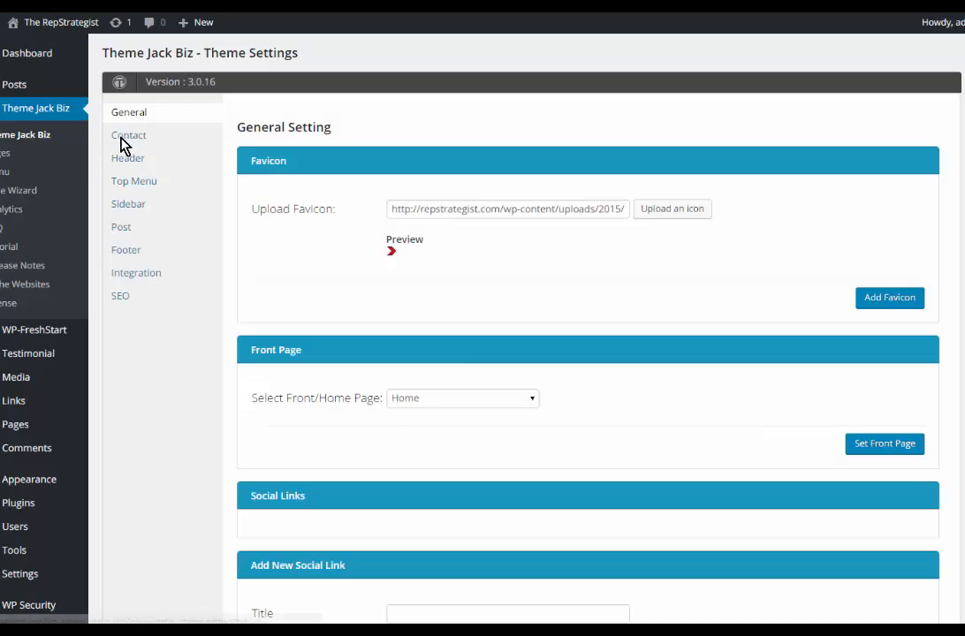
{"action": "left_click", "coordinate": [124, 143]}
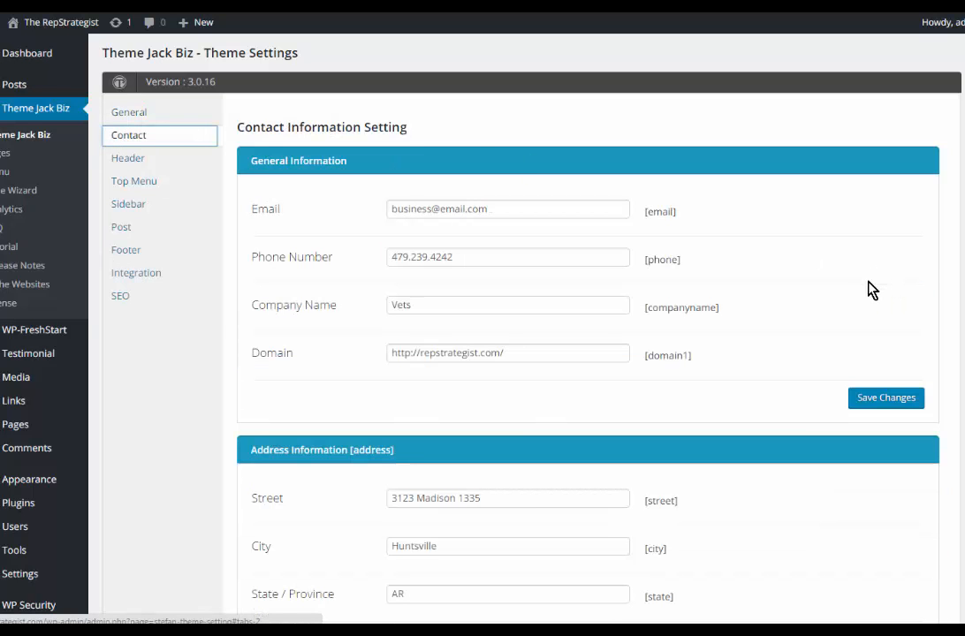
{"action": "scroll", "coordinate": [870, 289], "scroll_direction": "down", "scroll_amount": 6}
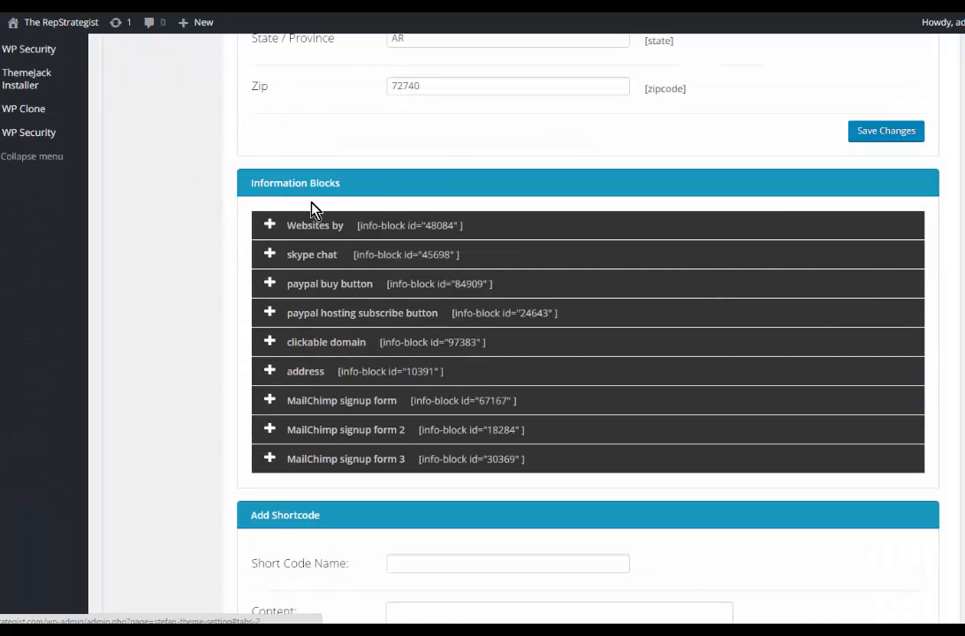
{"action": "scroll", "coordinate": [440, 187], "scroll_direction": "down", "scroll_amount": 3}
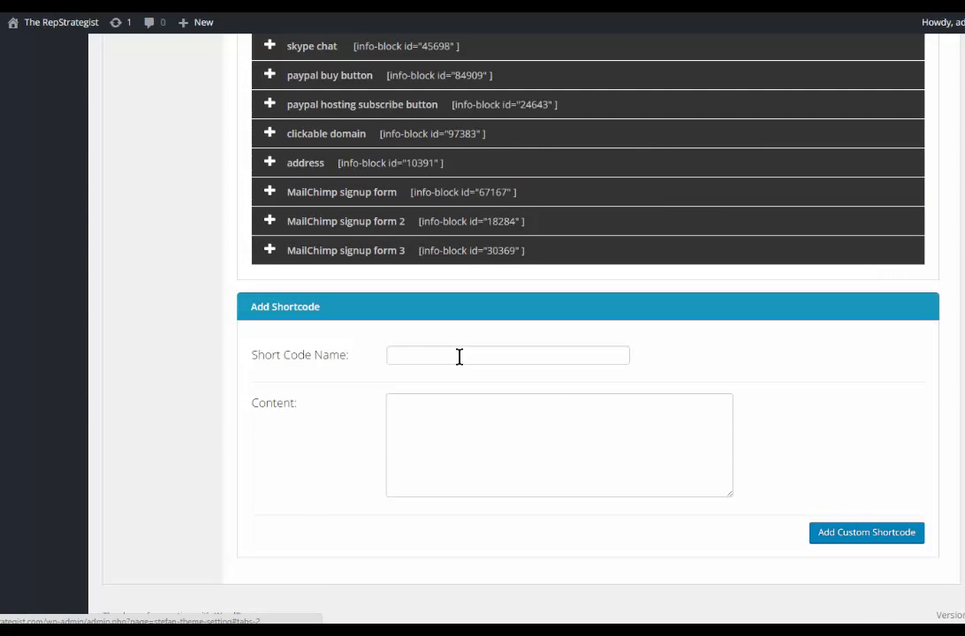
Step: Add a custom shortcode named "MC Newsletter" with the copied signup form code as its content
{"action": "left_click", "coordinate": [449, 354]}
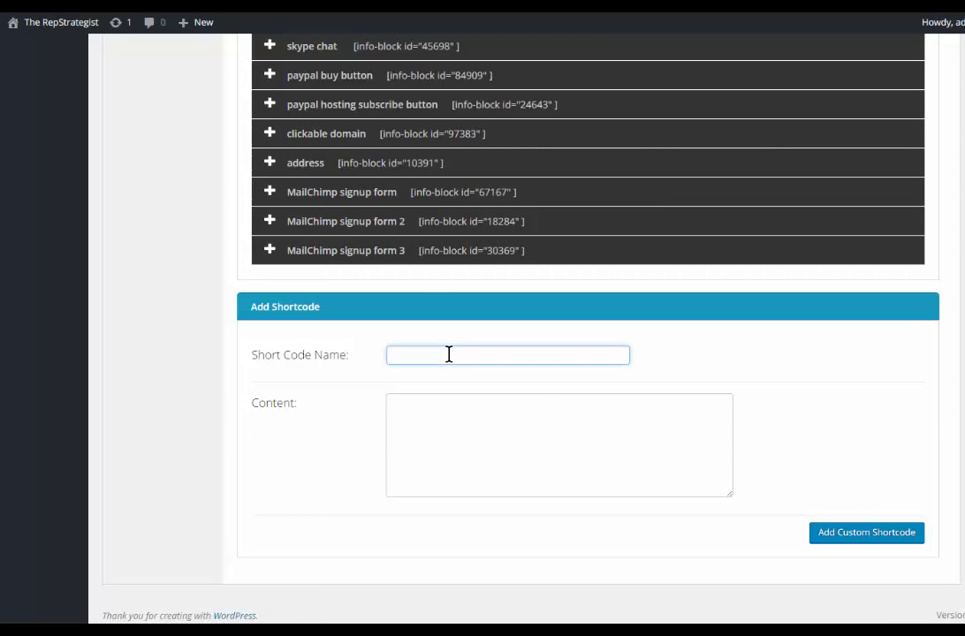
{"action": "key", "text": "BackSpace"}
{"action": "key", "text": "BackSpace"}
{"action": "type", "text": "MC Newsletter"}
{"action": "key", "text": "Tab"}
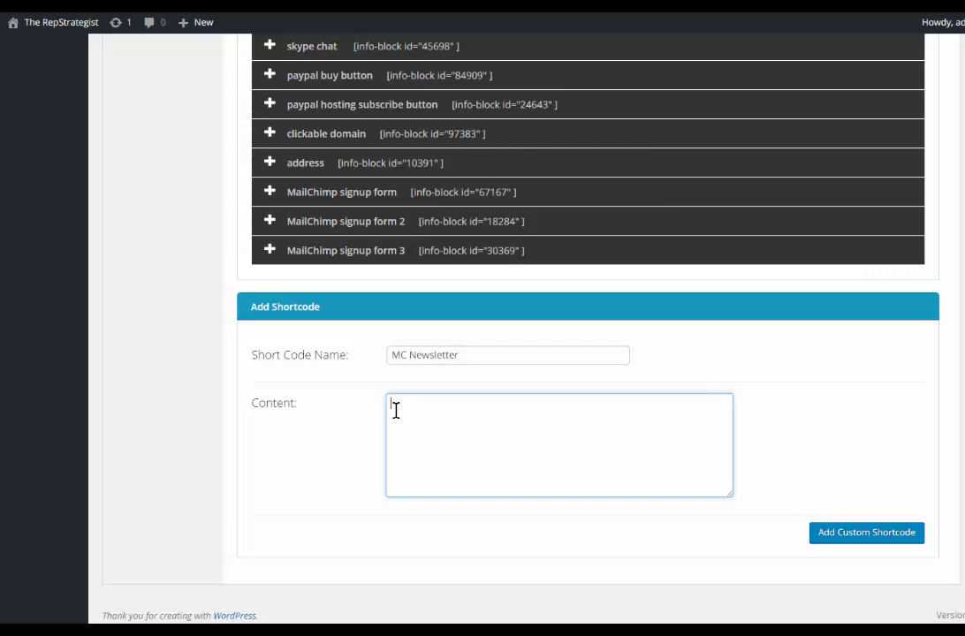
{"action": "key", "text": "ctrl+v"}
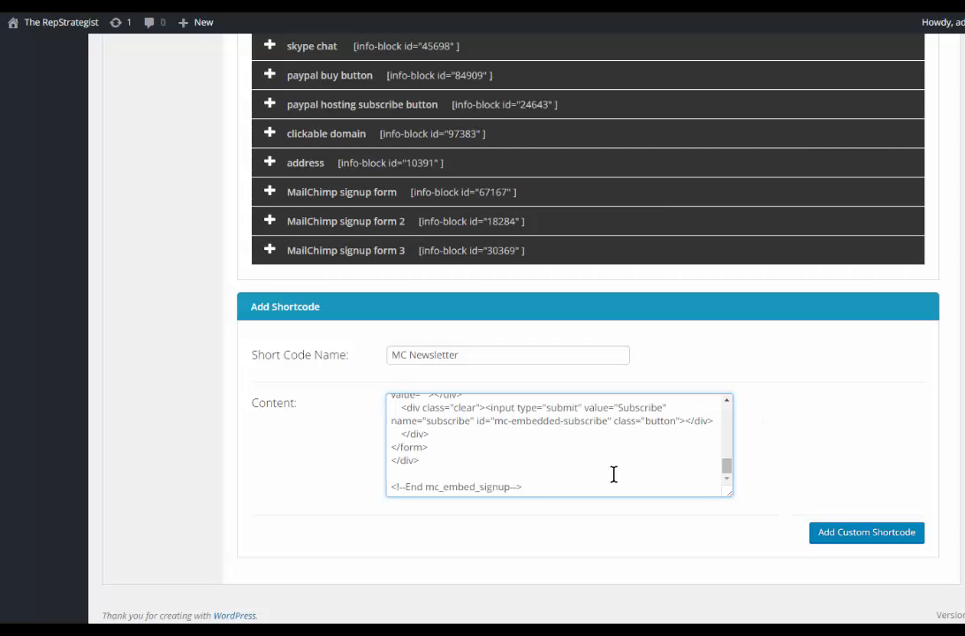
{"action": "left_click", "coordinate": [856, 534]}
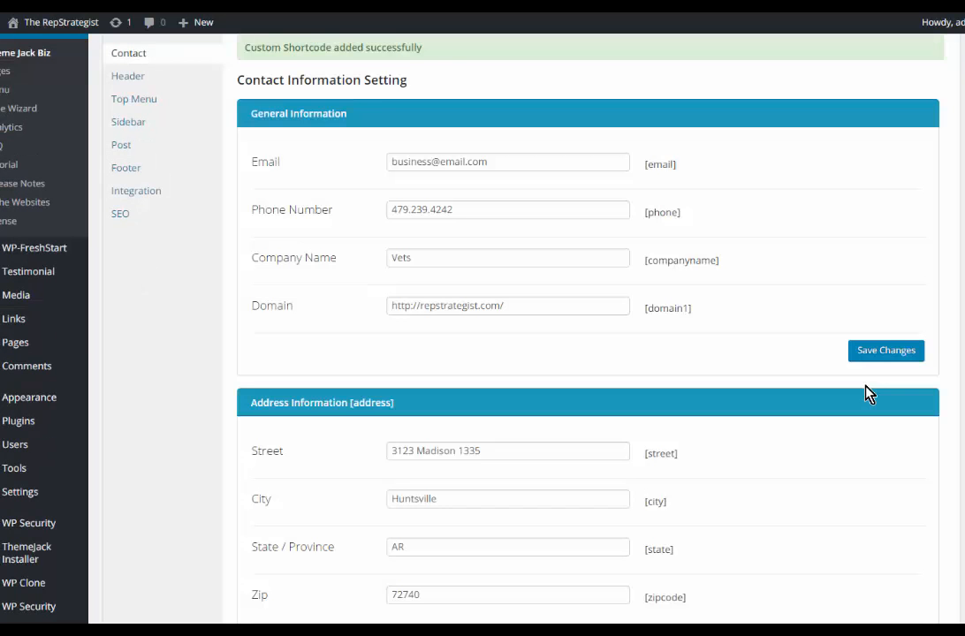
Step: Select the shortcode text of the MC Newsletter entry in the Information Blocks list
{"action": "scroll", "coordinate": [797, 430], "scroll_direction": "down", "scroll_amount": 3}
{"action": "scroll", "coordinate": [737, 425], "scroll_direction": "down", "scroll_amount": 5}
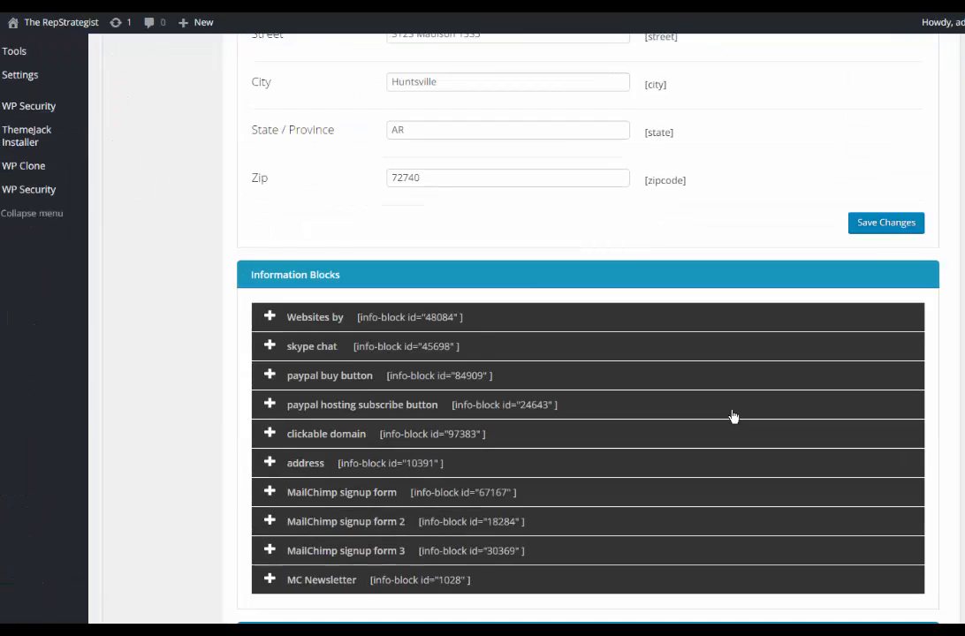
{"action": "left_click_drag", "start_coordinate": [470, 376], "coordinate": [371, 376]}
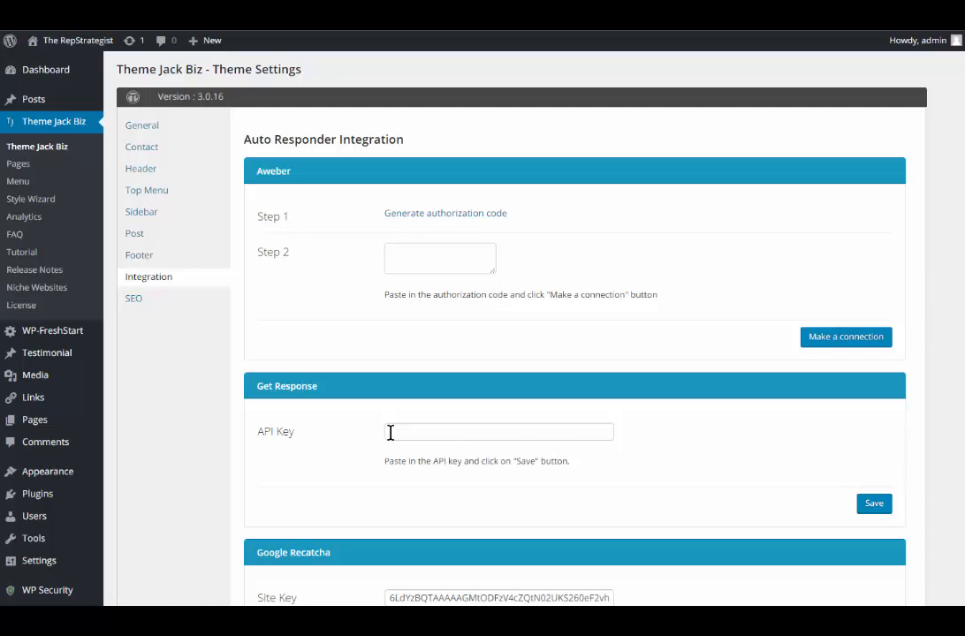
Step: Examine the Aweber, Get Response and Google Recaptcha sections of the Auto Responder Integration settings
{"action": "scroll", "coordinate": [601, 446], "scroll_direction": "down", "scroll_amount": 2}
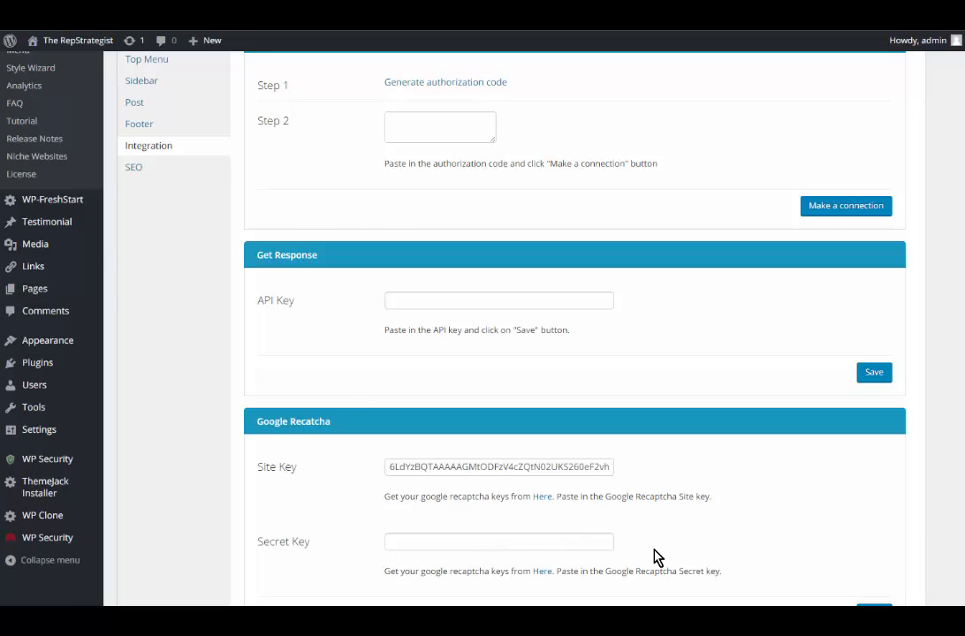
{"action": "scroll", "coordinate": [657, 537], "scroll_direction": "up", "scroll_amount": 1}
{"action": "scroll", "coordinate": [658, 537], "scroll_direction": "up", "scroll_amount": 1}
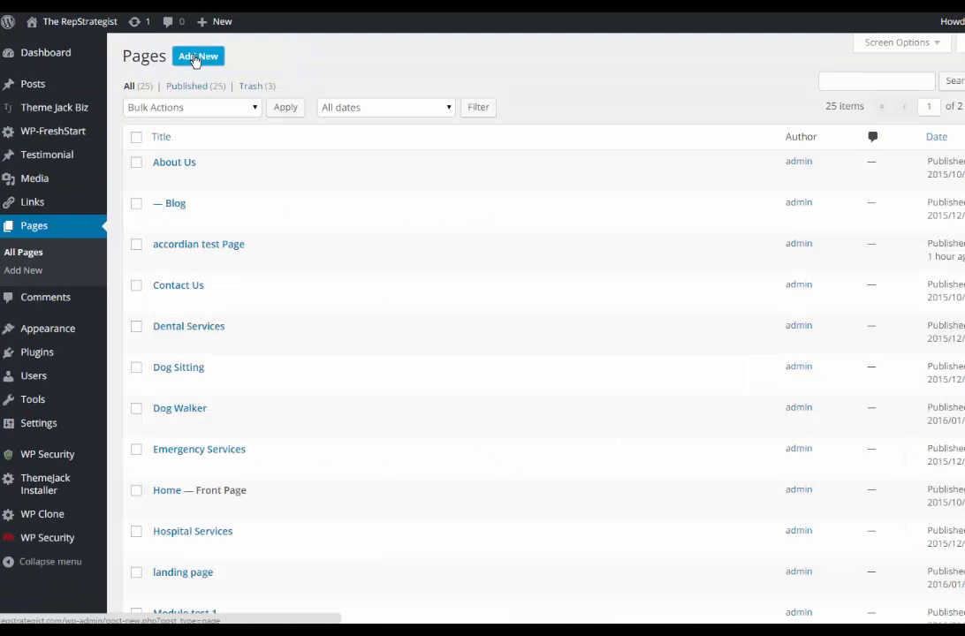
Step: Add a new page titled "autoresponder module" and switch it to the Jack Page Builder
{"action": "left_click", "coordinate": [196, 57]}
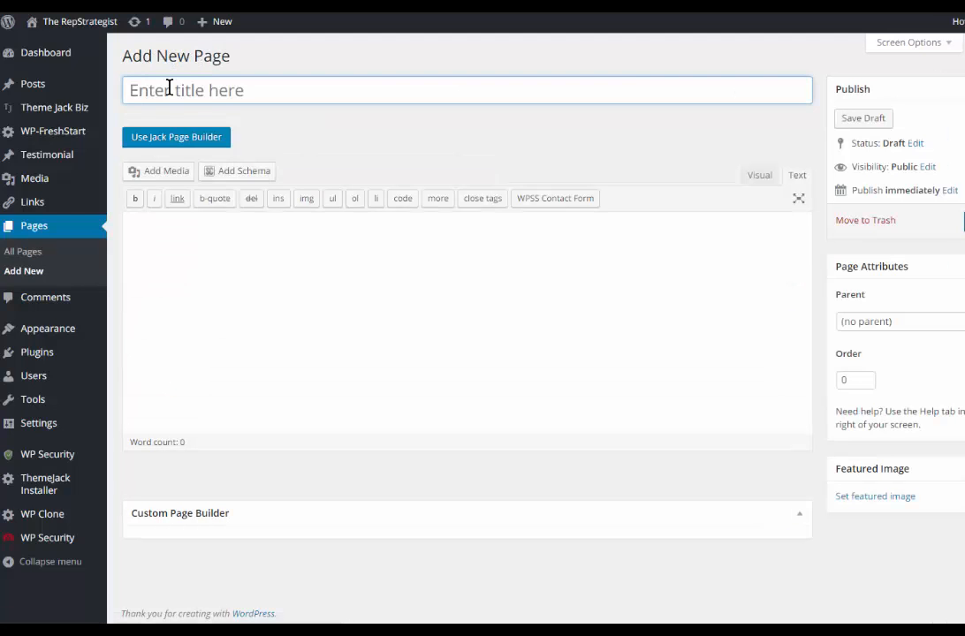
{"action": "left_click", "coordinate": [169, 87]}
{"action": "type", "text": "autoresponder mod"}
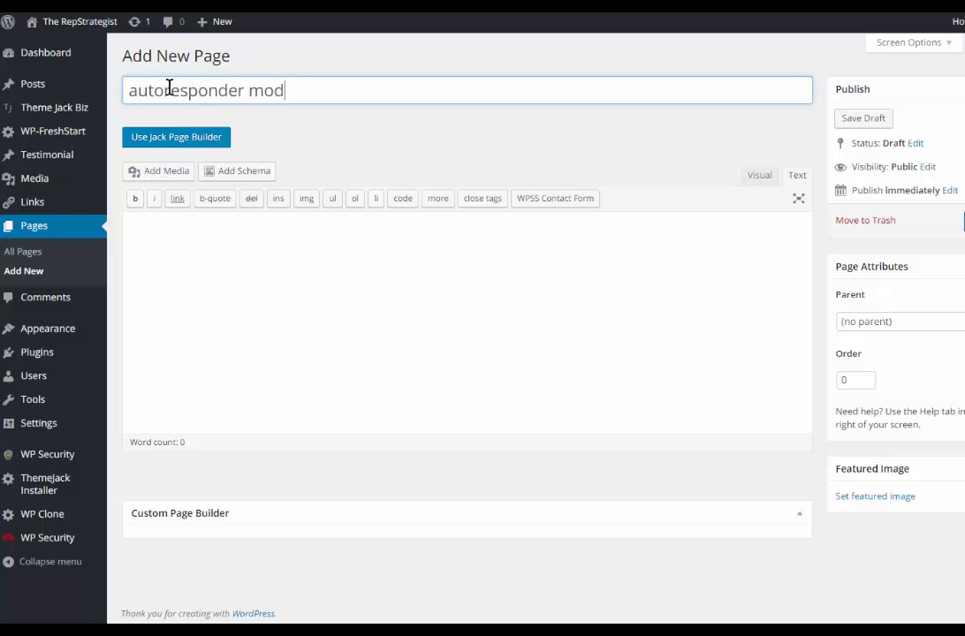
{"action": "type", "text": "ule"}
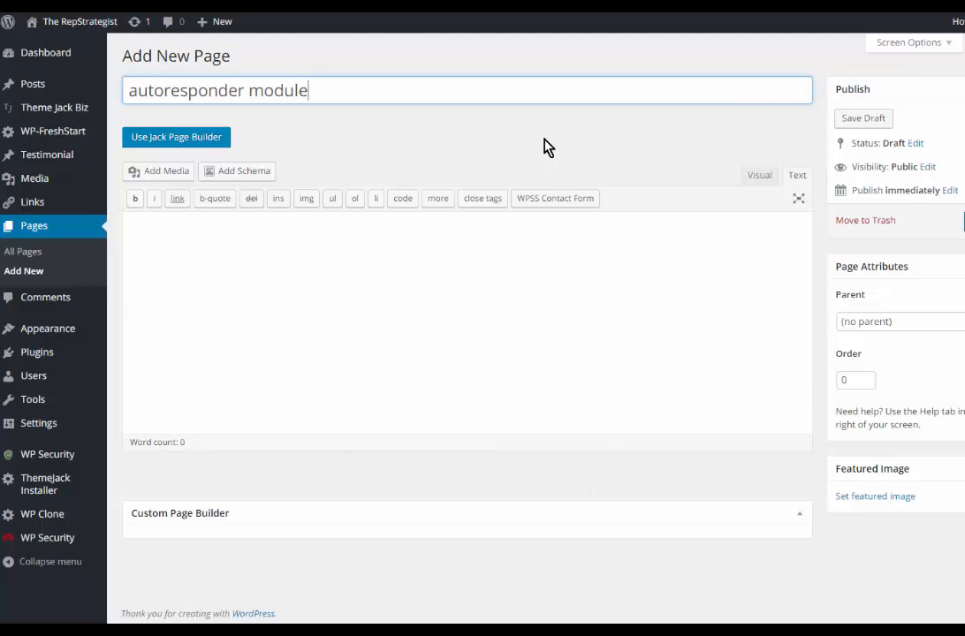
{"action": "left_click", "coordinate": [175, 139]}
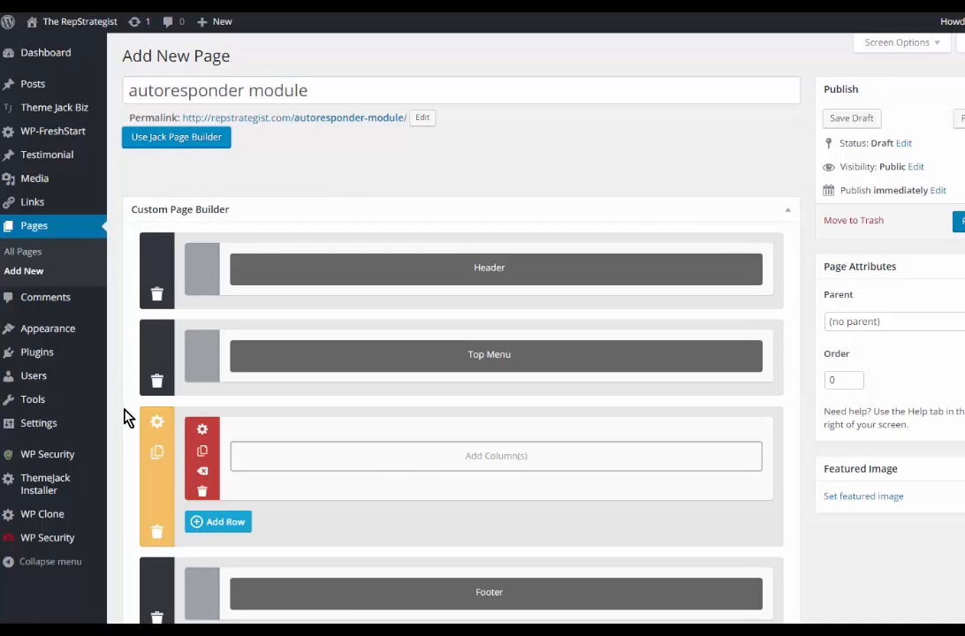
Step: Set the spiderweb.jpg image from the media library as the custom section's background and save the section settings
{"action": "scroll", "coordinate": [753, 257], "scroll_direction": "down", "scroll_amount": 2}
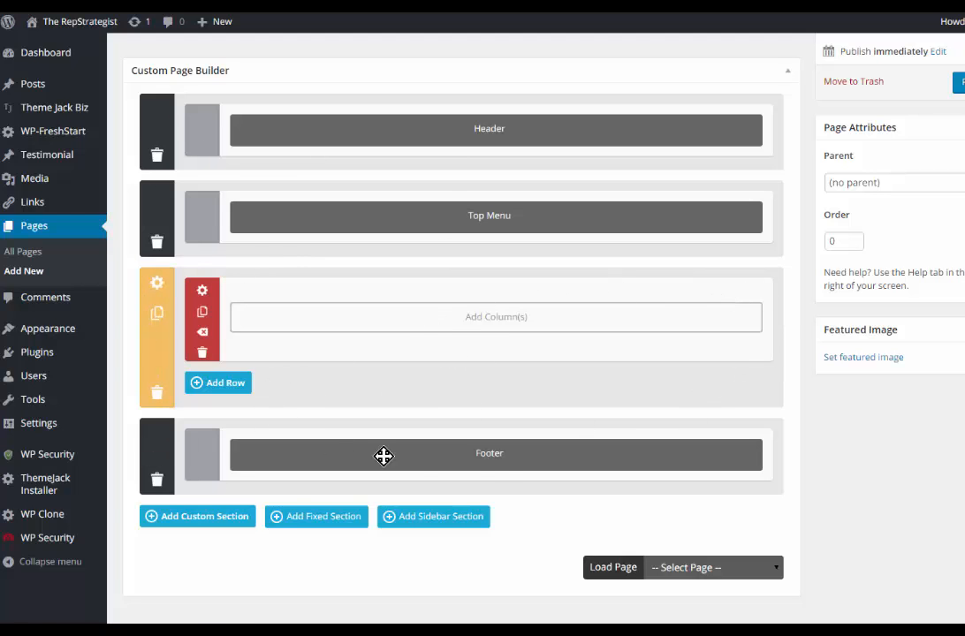
{"action": "left_click", "coordinate": [158, 292]}
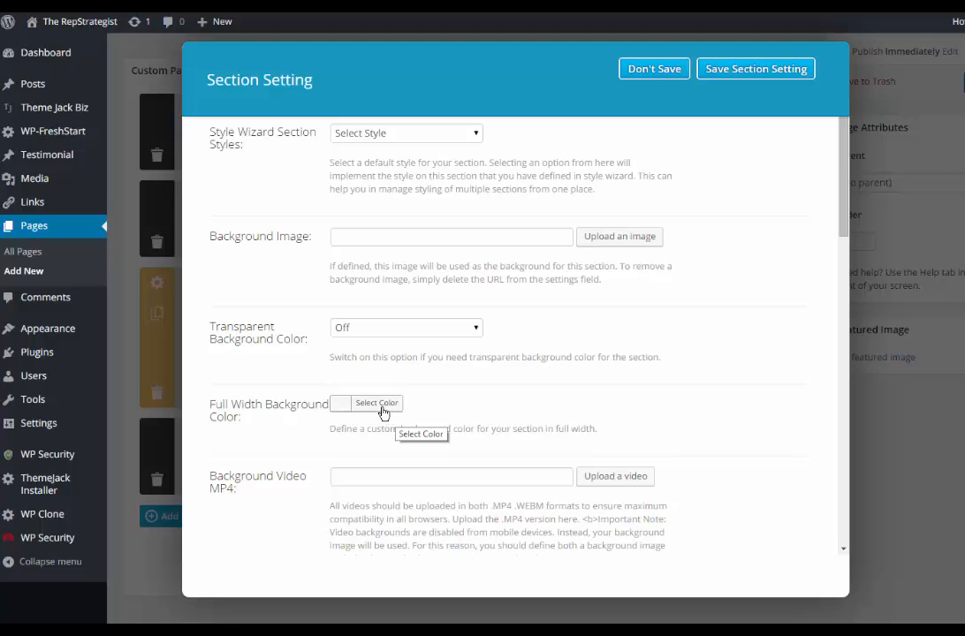
{"action": "scroll", "coordinate": [420, 446], "scroll_direction": "down", "scroll_amount": 3}
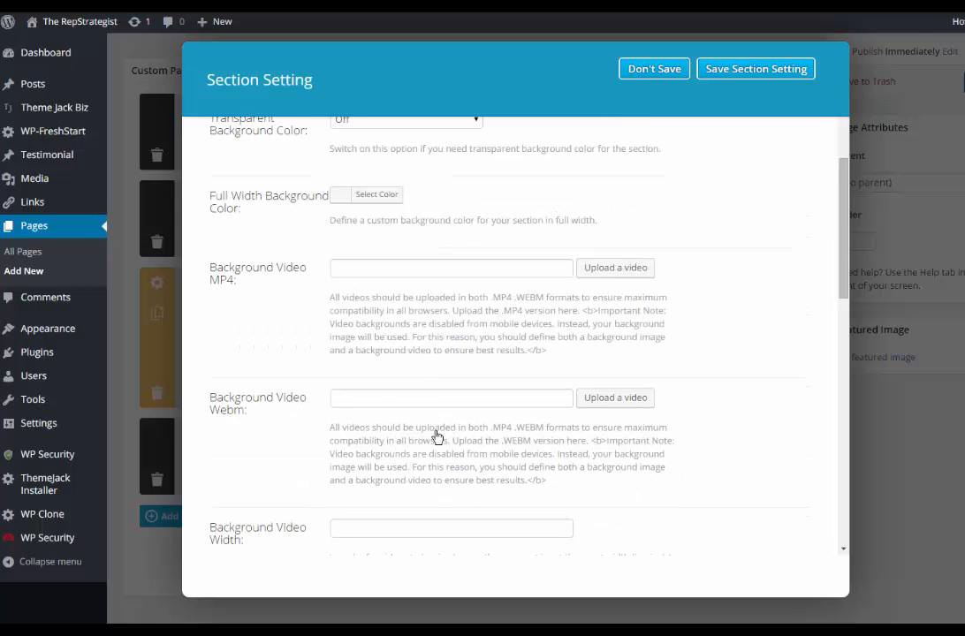
{"action": "scroll", "coordinate": [431, 446], "scroll_direction": "up", "scroll_amount": 3}
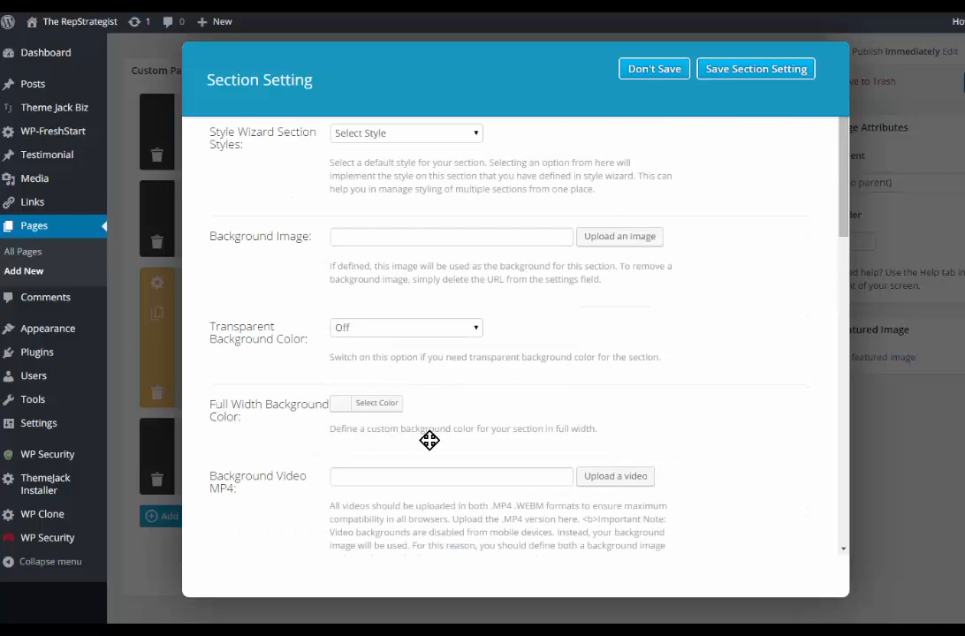
{"action": "left_click", "coordinate": [619, 237]}
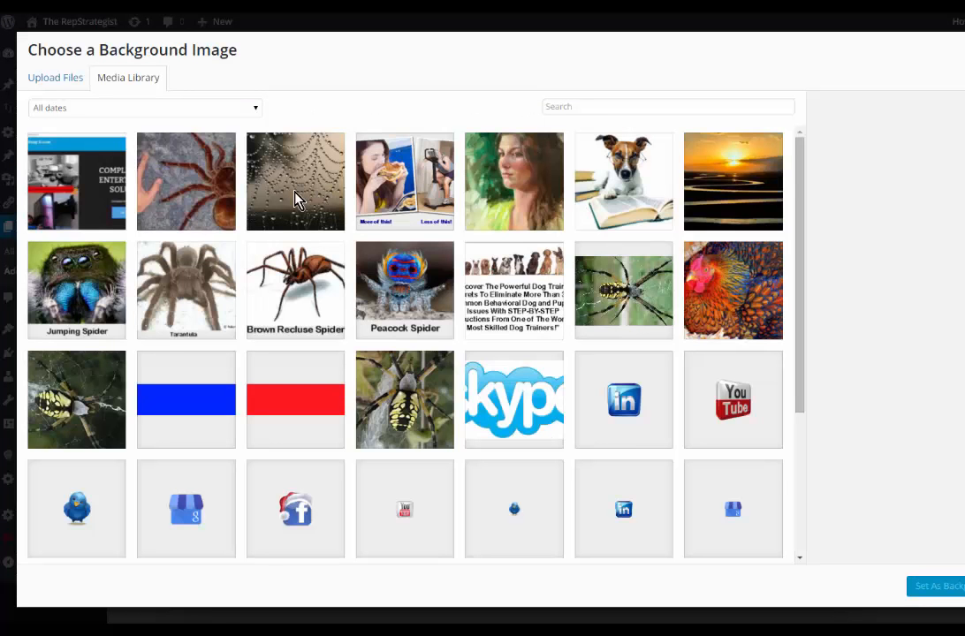
{"action": "left_click", "coordinate": [293, 187]}
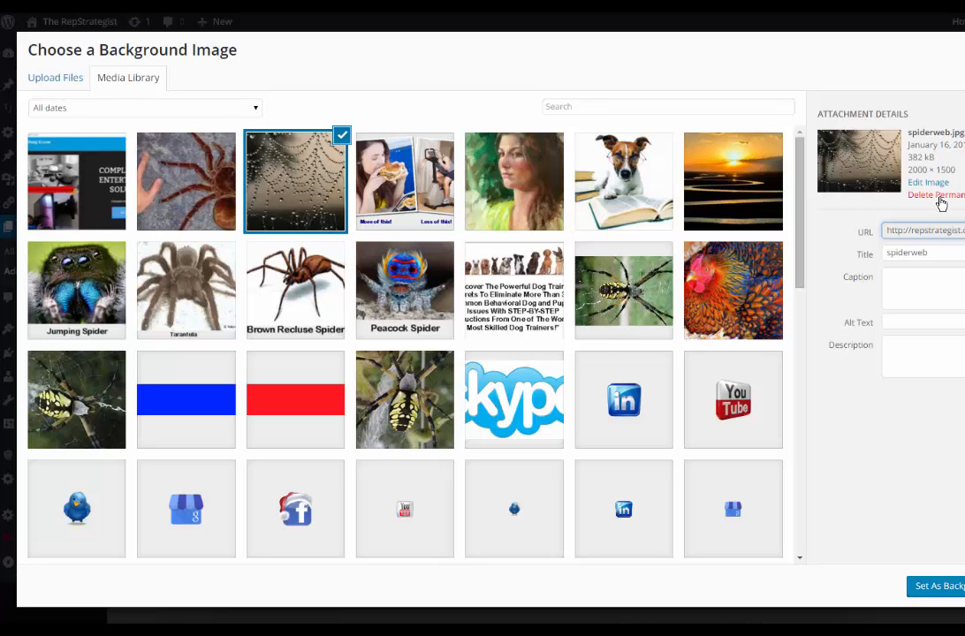
{"action": "left_click", "coordinate": [951, 596]}
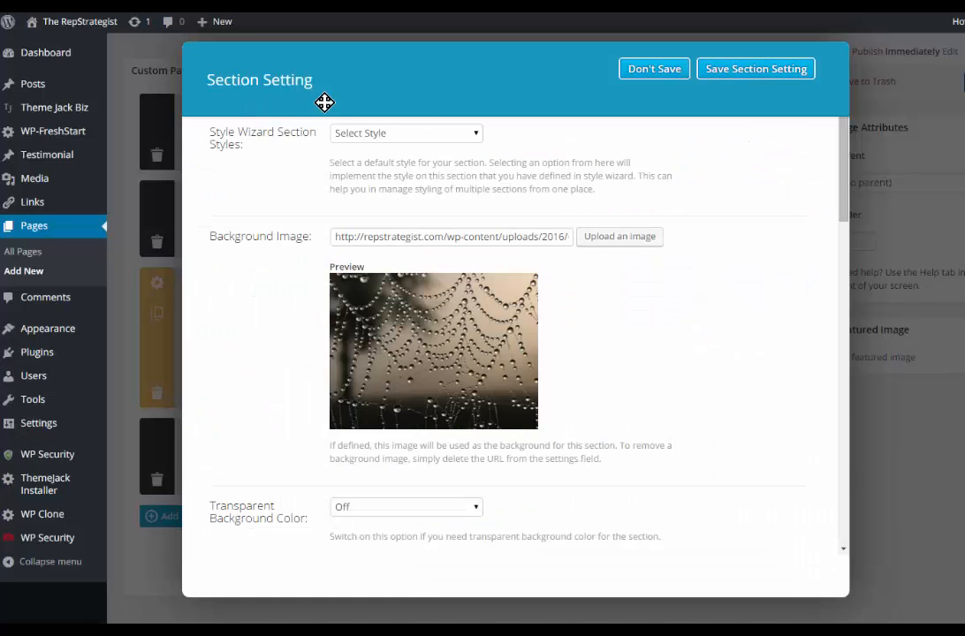
{"action": "left_click", "coordinate": [738, 71]}
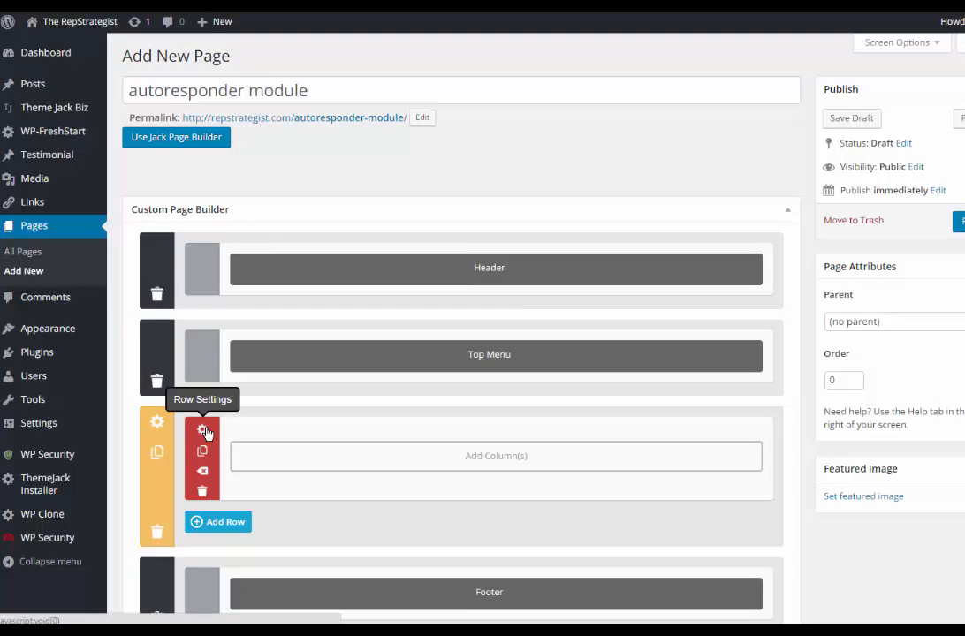
Step: Give the row in the custom section a muted grey-blue background color, #a0b0bf, and save the row settings
{"action": "left_click", "coordinate": [203, 431]}
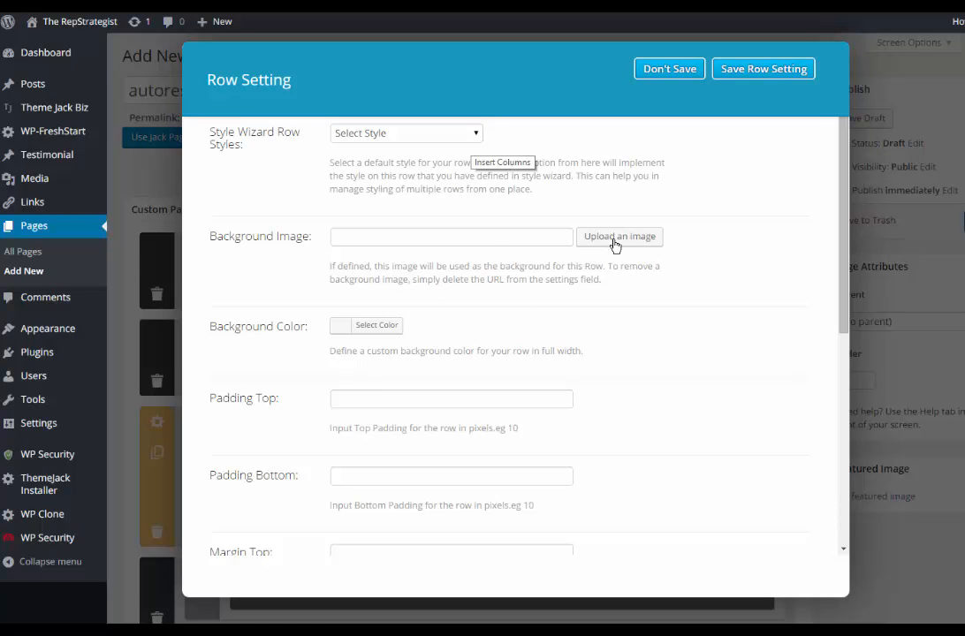
{"action": "left_click", "coordinate": [376, 327]}
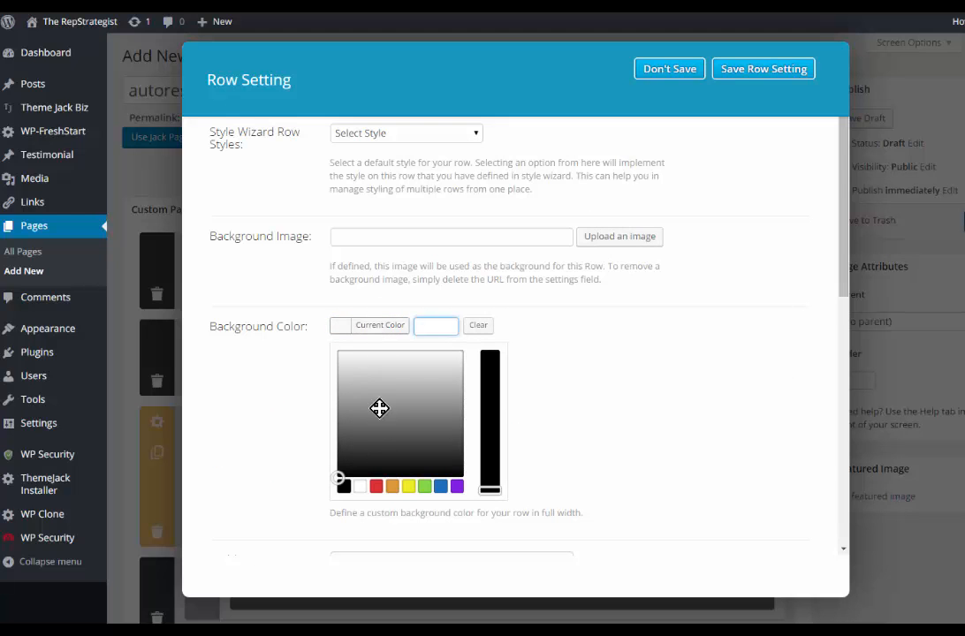
{"action": "scroll", "coordinate": [398, 427], "scroll_direction": "down", "scroll_amount": 3}
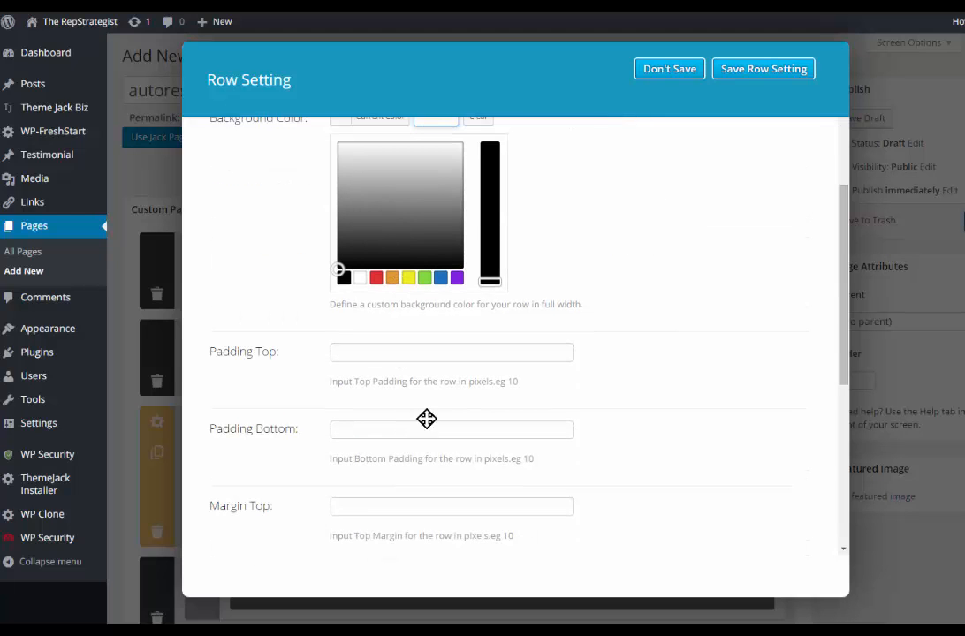
{"action": "left_click", "coordinate": [441, 279]}
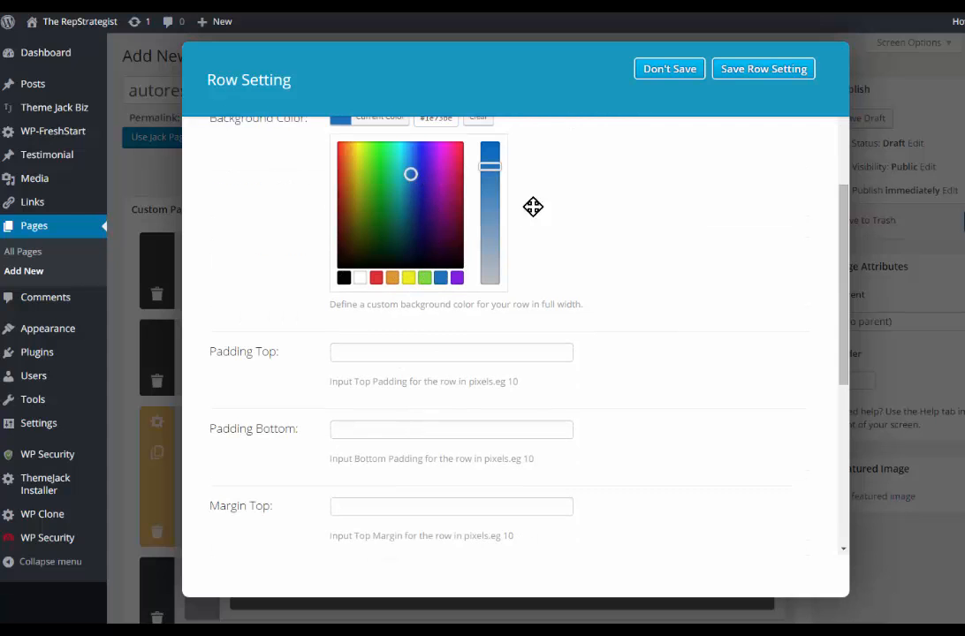
{"action": "left_click_drag", "start_coordinate": [489, 240], "coordinate": [492, 263]}
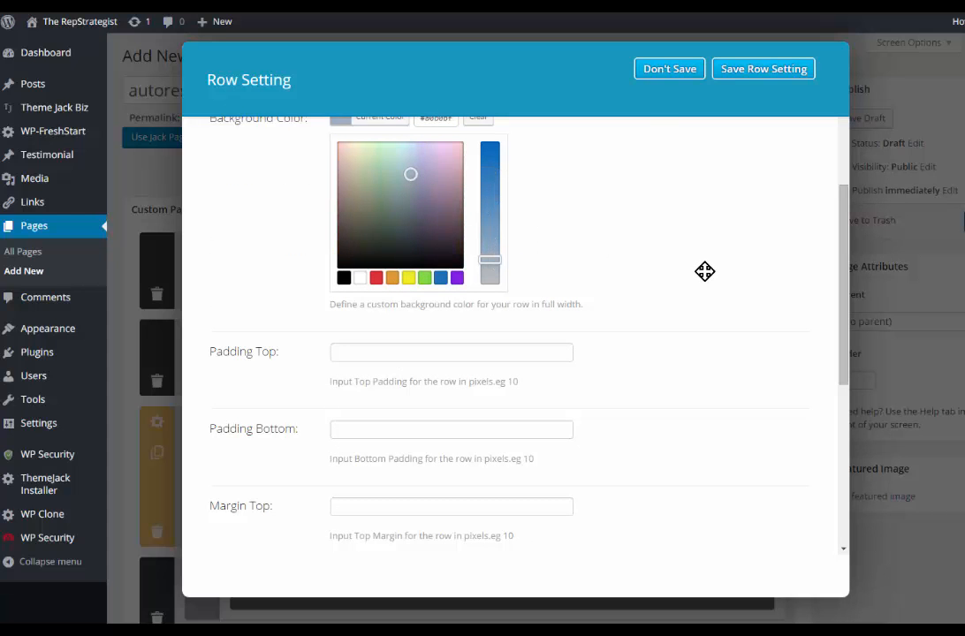
{"action": "scroll", "coordinate": [702, 269], "scroll_direction": "up", "scroll_amount": 1}
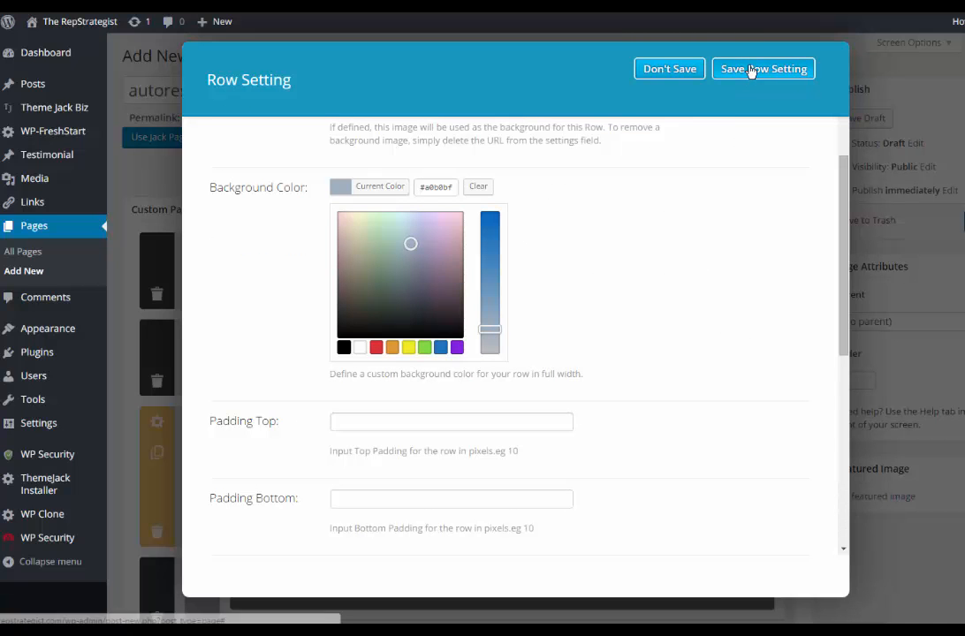
{"action": "scroll", "coordinate": [611, 449], "scroll_direction": "down", "scroll_amount": 1}
{"action": "scroll", "coordinate": [611, 449], "scroll_direction": "down", "scroll_amount": 1}
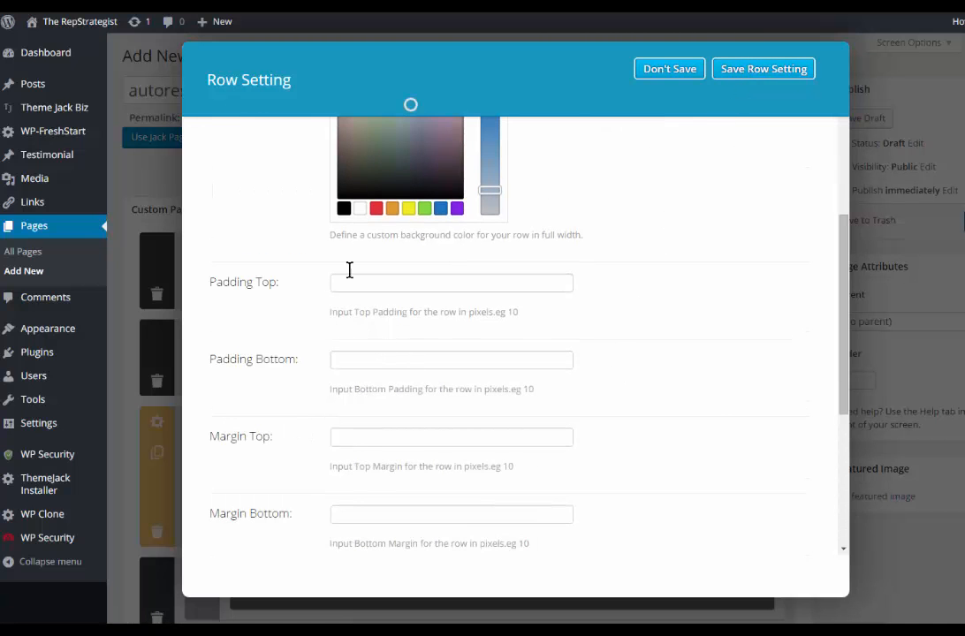
{"action": "scroll", "coordinate": [611, 471], "scroll_direction": "down", "scroll_amount": 3}
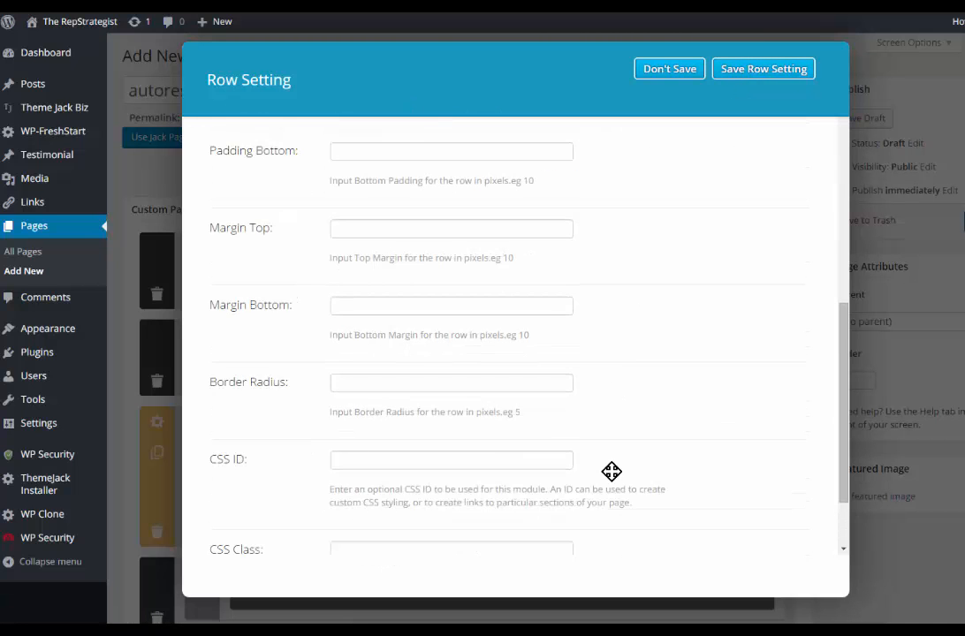
{"action": "scroll", "coordinate": [611, 471], "scroll_direction": "up", "scroll_amount": 2}
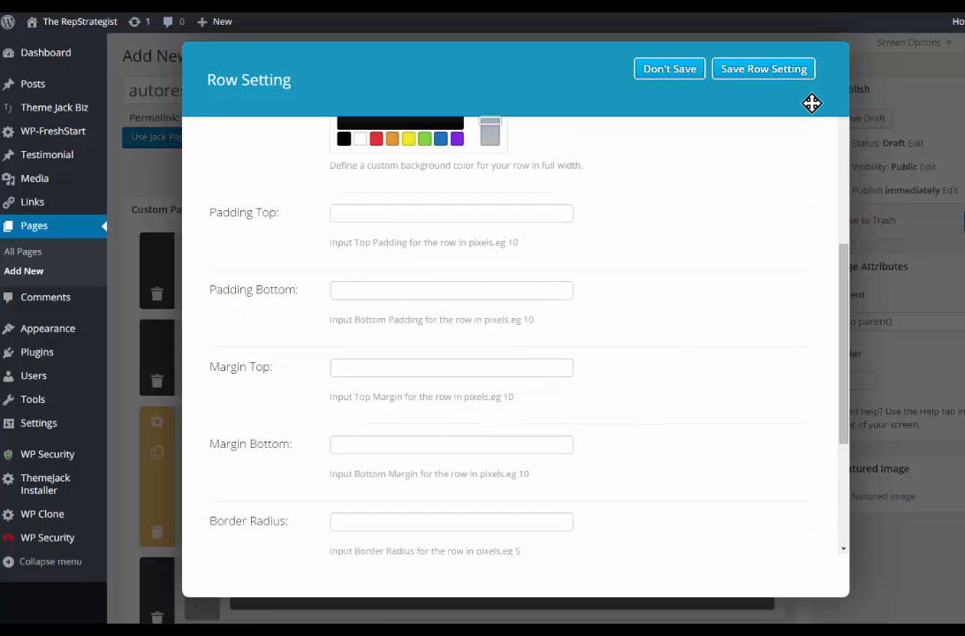
{"action": "left_click", "coordinate": [753, 70]}
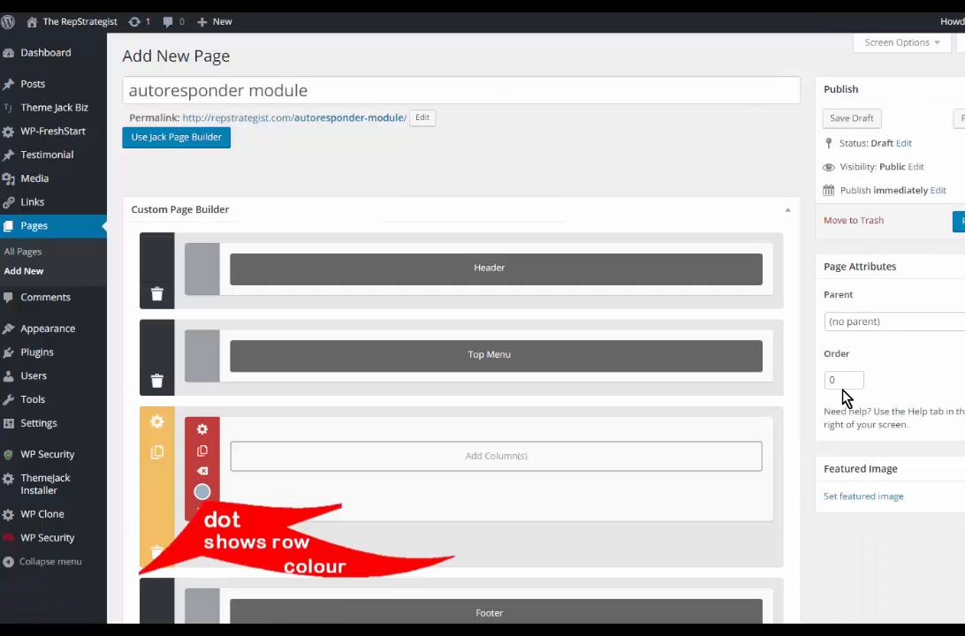
Step: Insert a layout of two half-width columns (1/2 + 1/2) into the custom section's row
{"action": "left_click", "coordinate": [468, 460]}
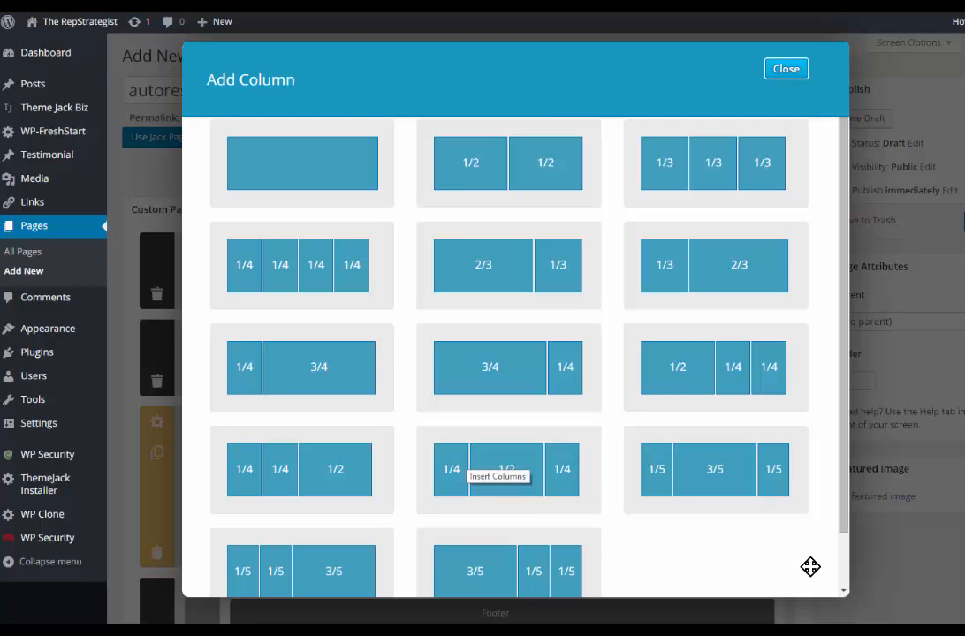
{"action": "scroll", "coordinate": [810, 566], "scroll_direction": "down", "scroll_amount": 1}
{"action": "scroll", "coordinate": [810, 567], "scroll_direction": "up", "scroll_amount": 1}
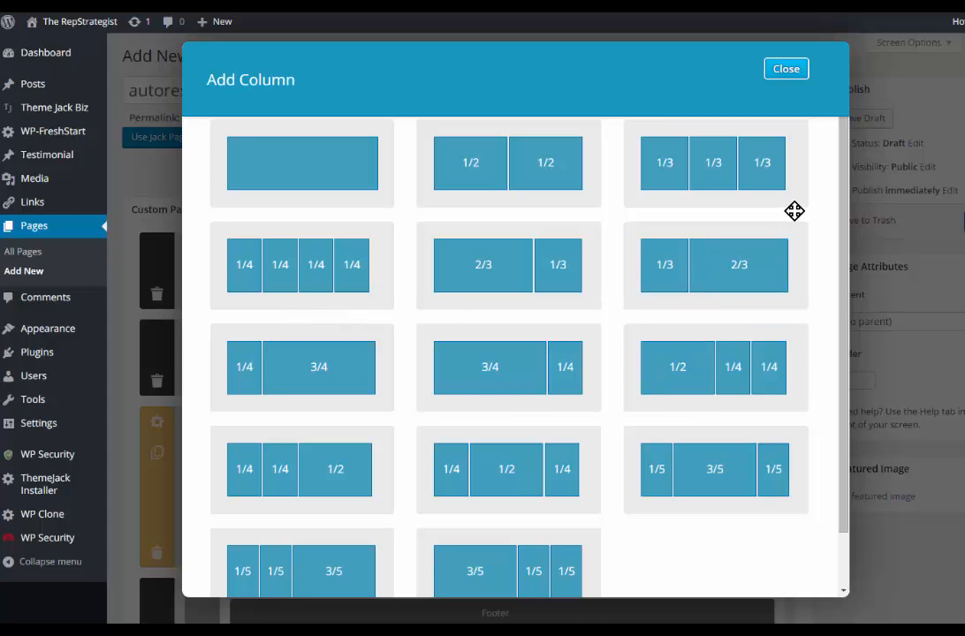
{"action": "left_click", "coordinate": [508, 165]}
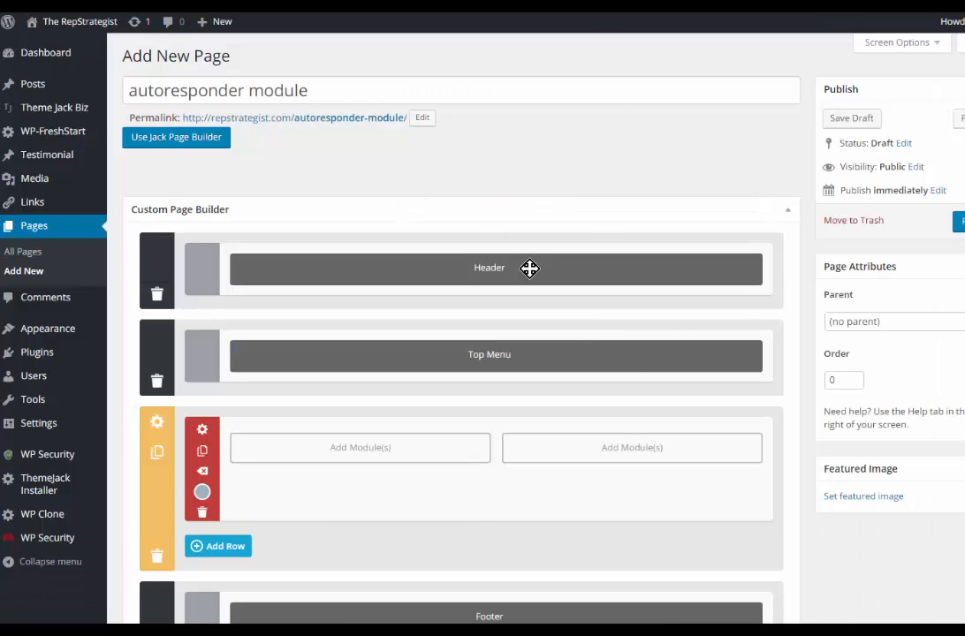
Step: Add an Auto Responders module to the first column and name it "get response"
{"action": "left_click", "coordinate": [350, 451]}
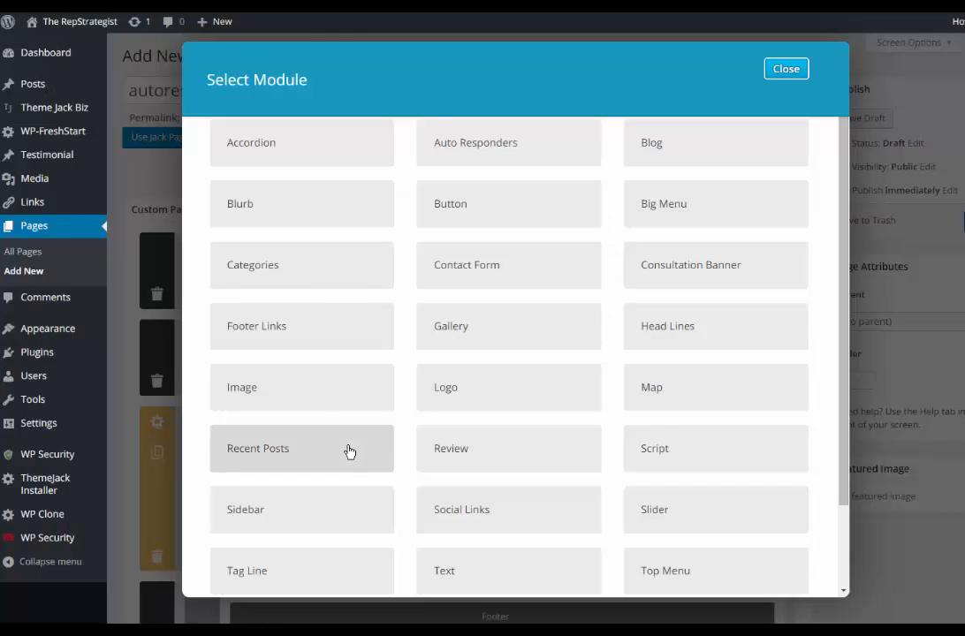
{"action": "left_click", "coordinate": [476, 151]}
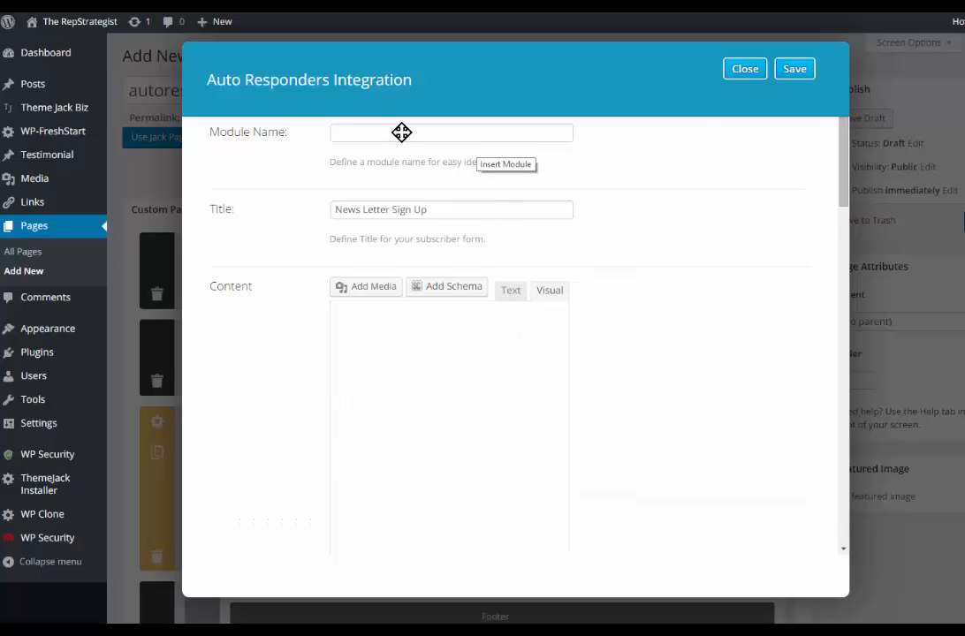
{"action": "scroll", "coordinate": [399, 132], "scroll_direction": "down", "scroll_amount": 2}
{"action": "scroll", "coordinate": [503, 195], "scroll_direction": "up", "scroll_amount": 3}
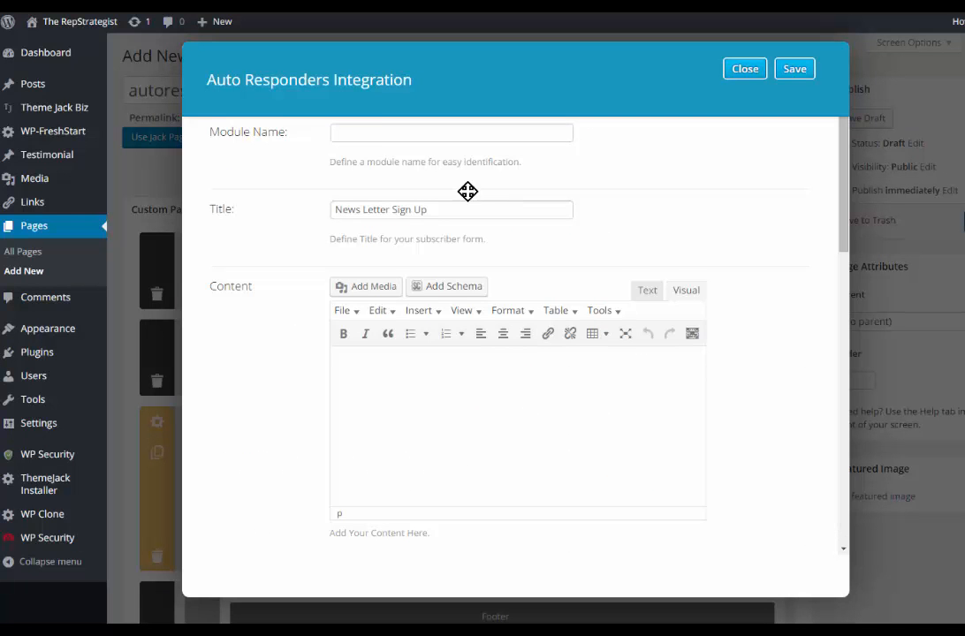
{"action": "left_click", "coordinate": [377, 131]}
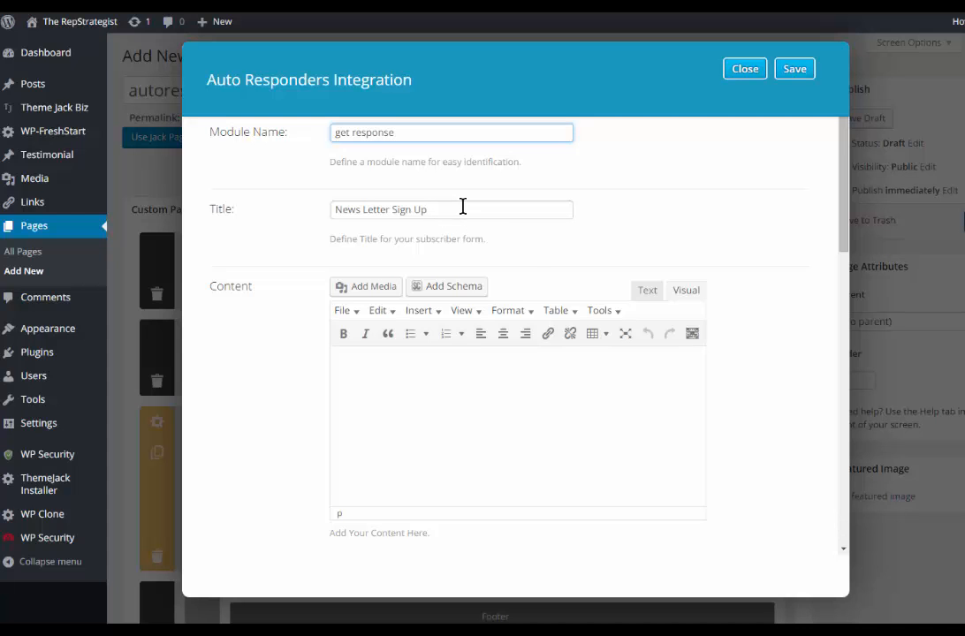
Step: Choose Get Response as the autoresponder module's service provider
{"action": "scroll", "coordinate": [443, 396], "scroll_direction": "down", "scroll_amount": 6}
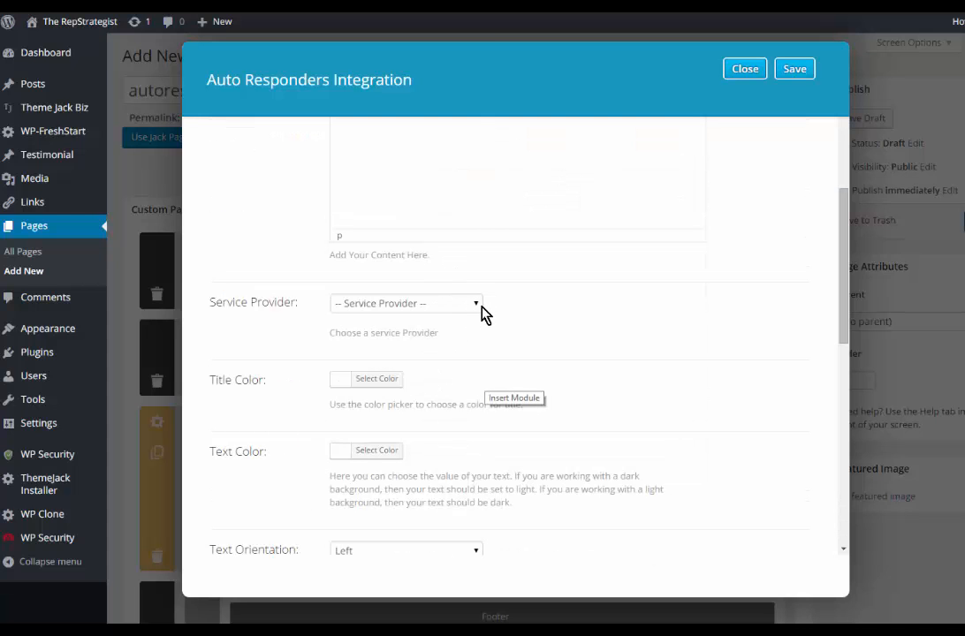
{"action": "left_click", "coordinate": [478, 305]}
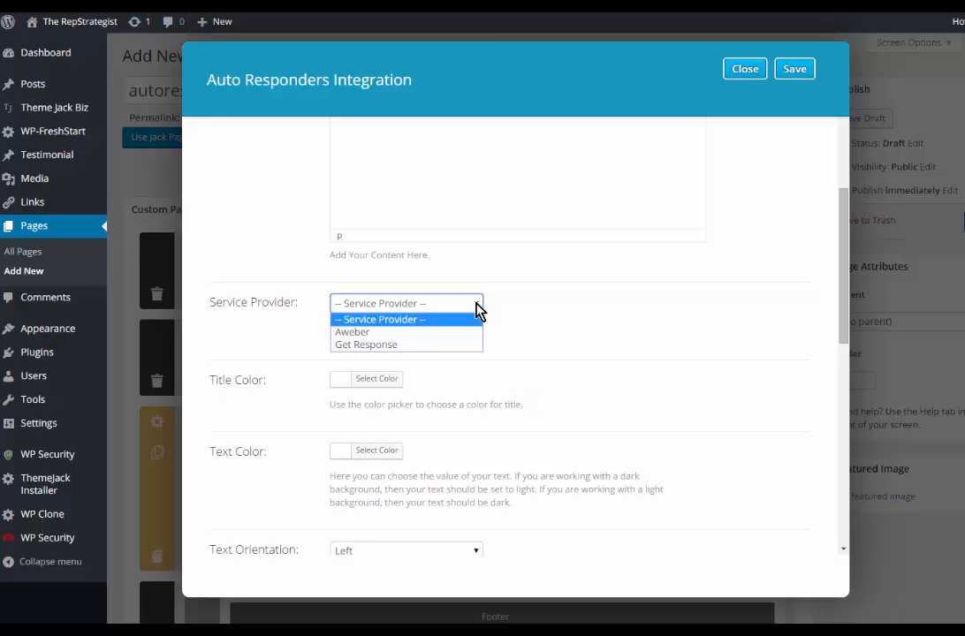
{"action": "left_click", "coordinate": [366, 347]}
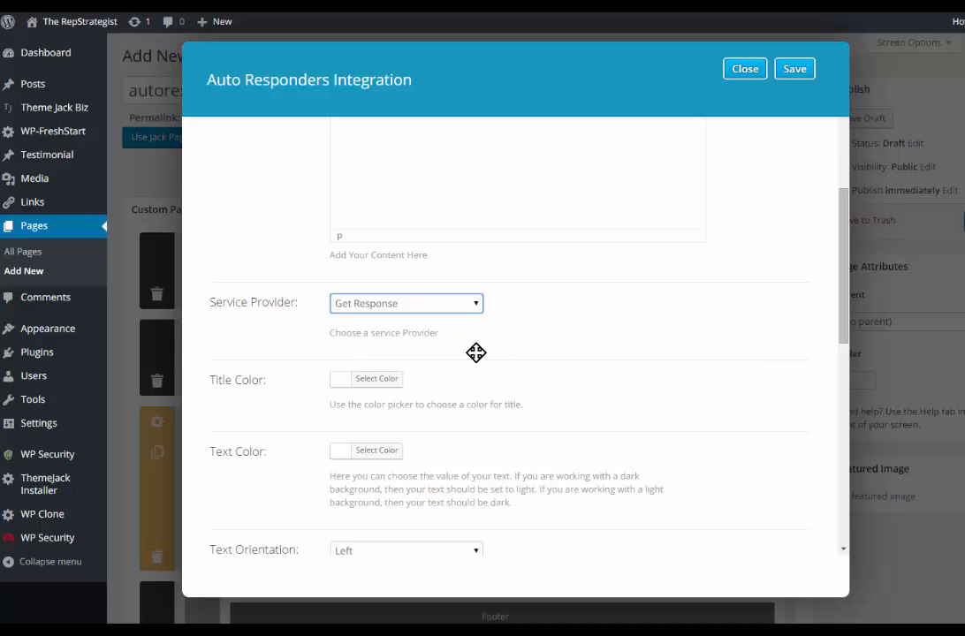
Step: Set the module's title color to the preset purple and its text color to near-black #1e1e1e
{"action": "scroll", "coordinate": [413, 366], "scroll_direction": "down", "scroll_amount": 1}
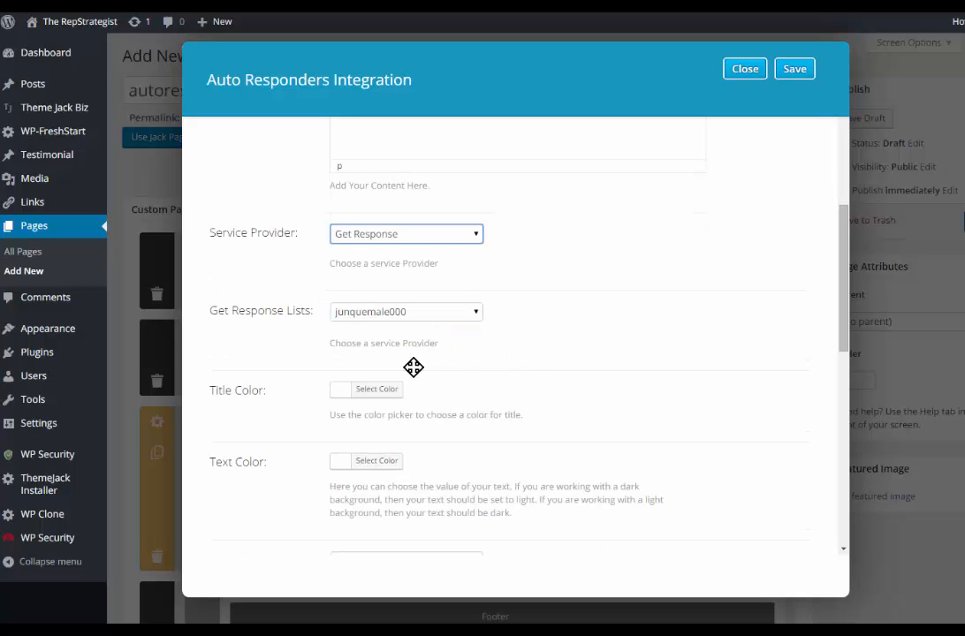
{"action": "scroll", "coordinate": [354, 353], "scroll_direction": "down", "scroll_amount": 2}
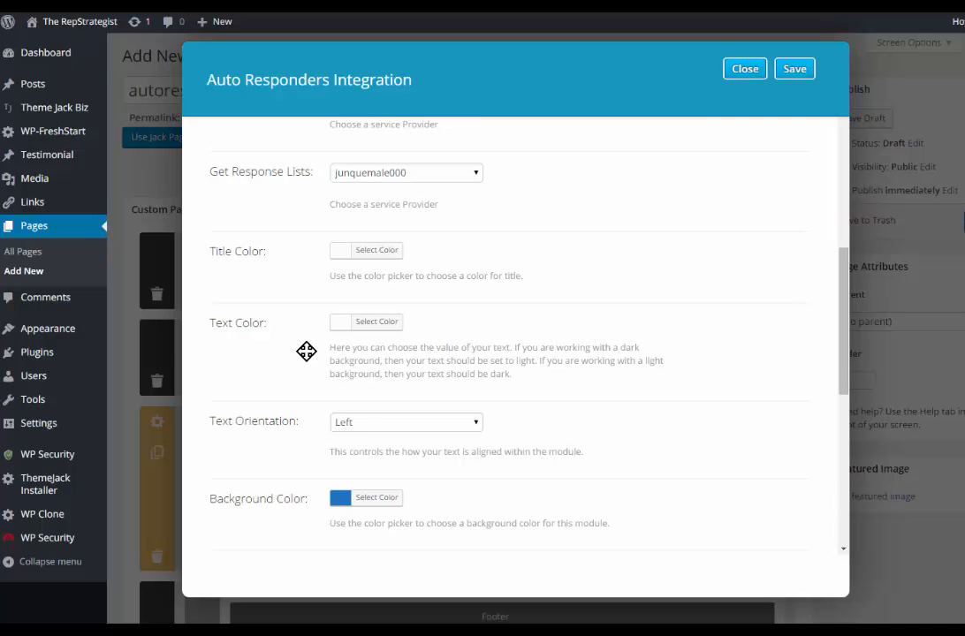
{"action": "left_click", "coordinate": [386, 254]}
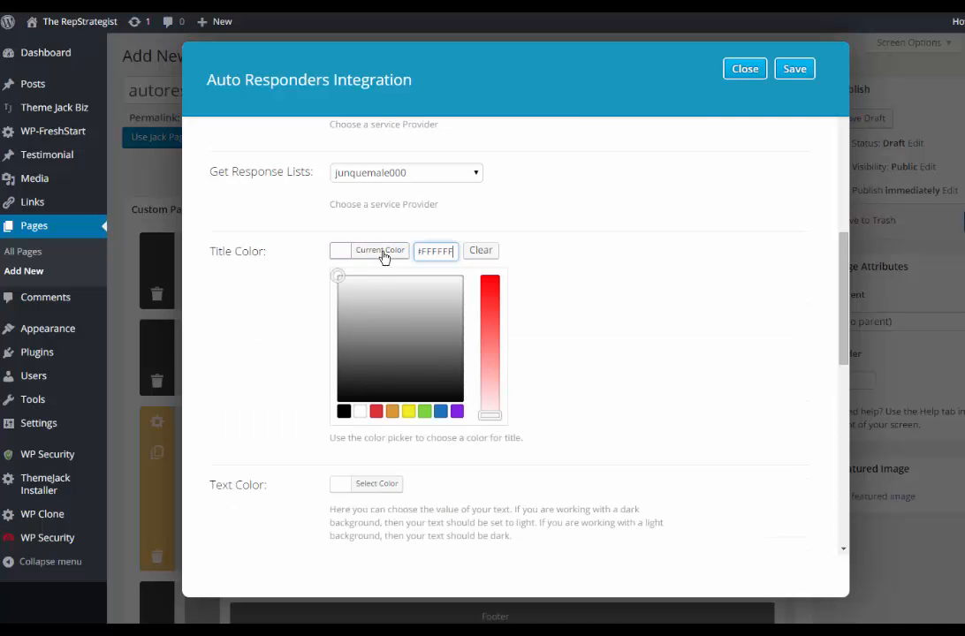
{"action": "left_click", "coordinate": [456, 411]}
{"action": "scroll", "coordinate": [518, 282], "scroll_direction": "down", "scroll_amount": 1}
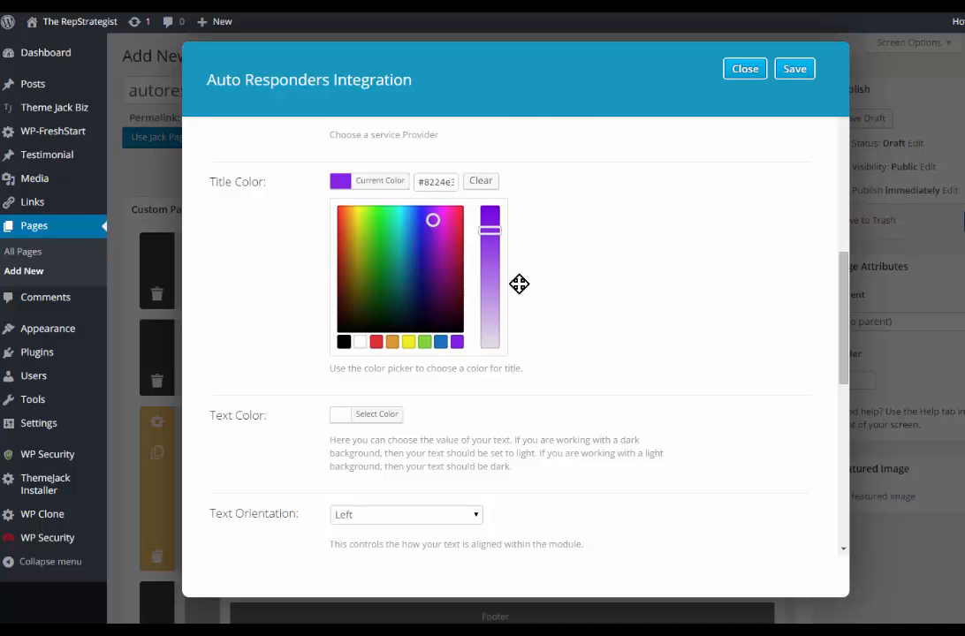
{"action": "left_click", "coordinate": [374, 417]}
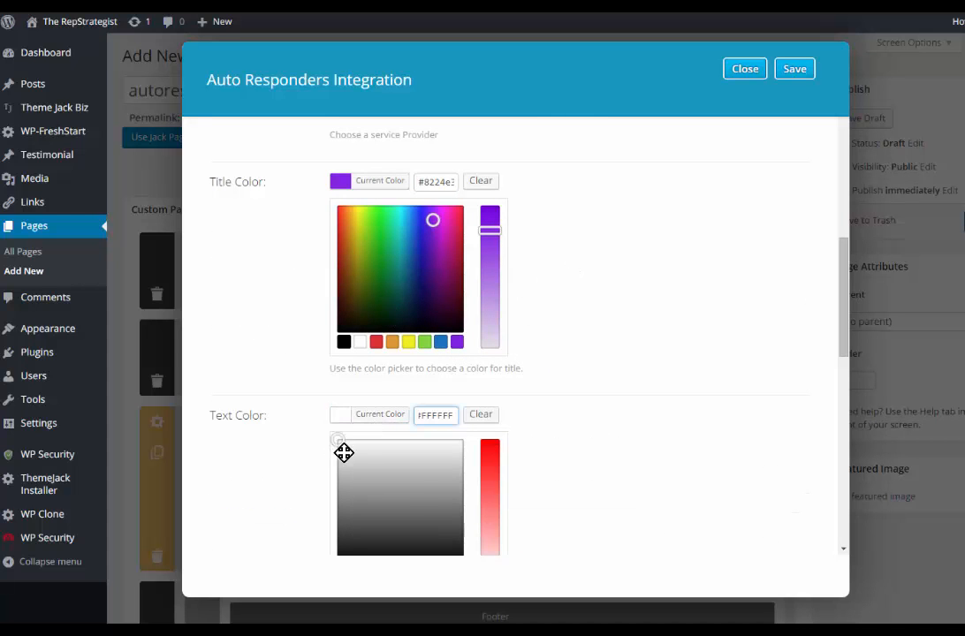
{"action": "left_click", "coordinate": [454, 550]}
{"action": "scroll", "coordinate": [540, 497], "scroll_direction": "down", "scroll_amount": 2}
{"action": "scroll", "coordinate": [582, 467], "scroll_direction": "down", "scroll_amount": 3}
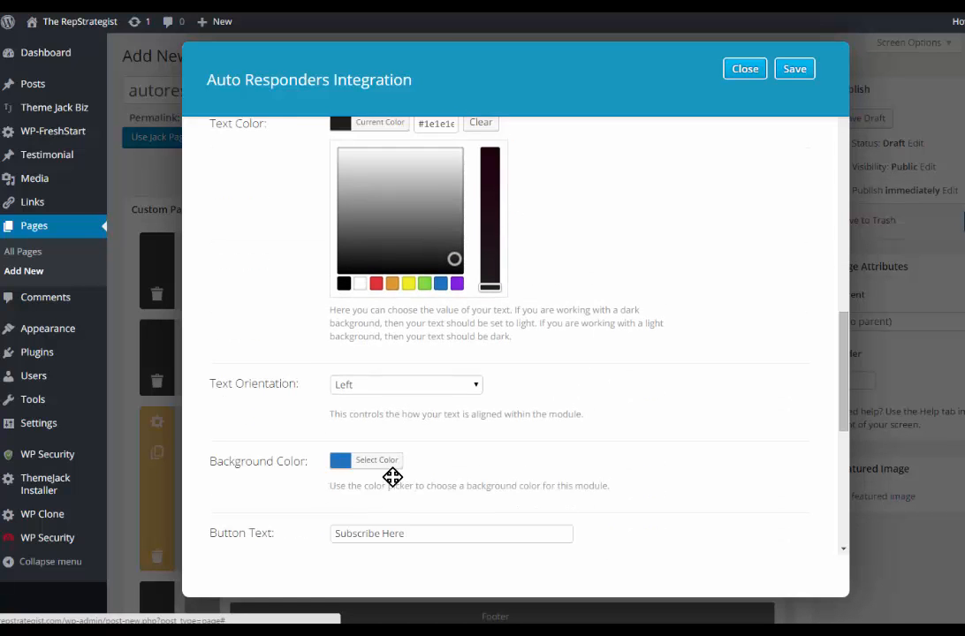
Step: Clear the Get Response module's background color and save the module with its default button text and padding
{"action": "left_click", "coordinate": [346, 393]}
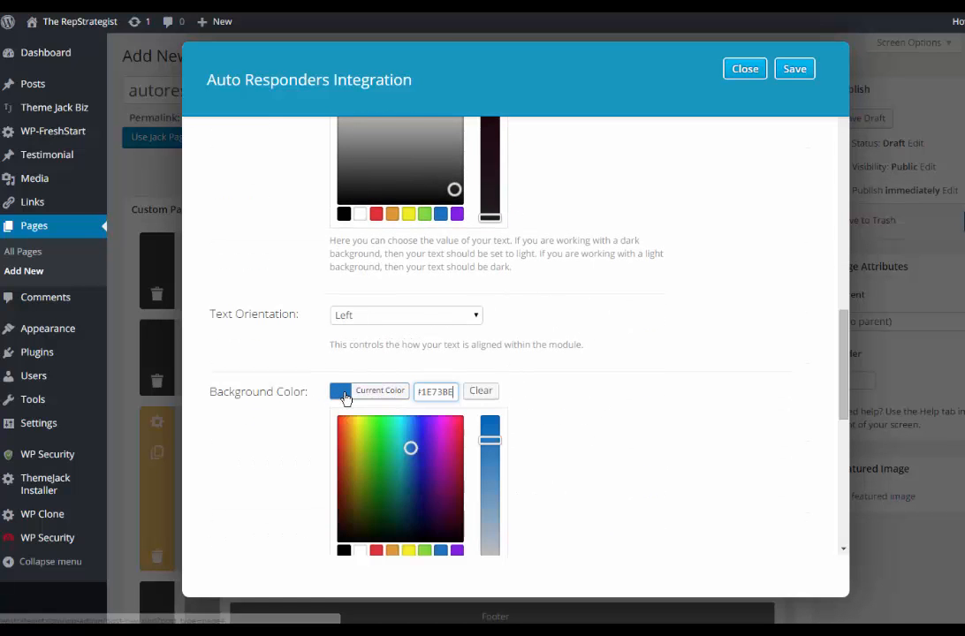
{"action": "left_click", "coordinate": [480, 394]}
{"action": "scroll", "coordinate": [632, 345], "scroll_direction": "down", "scroll_amount": 3}
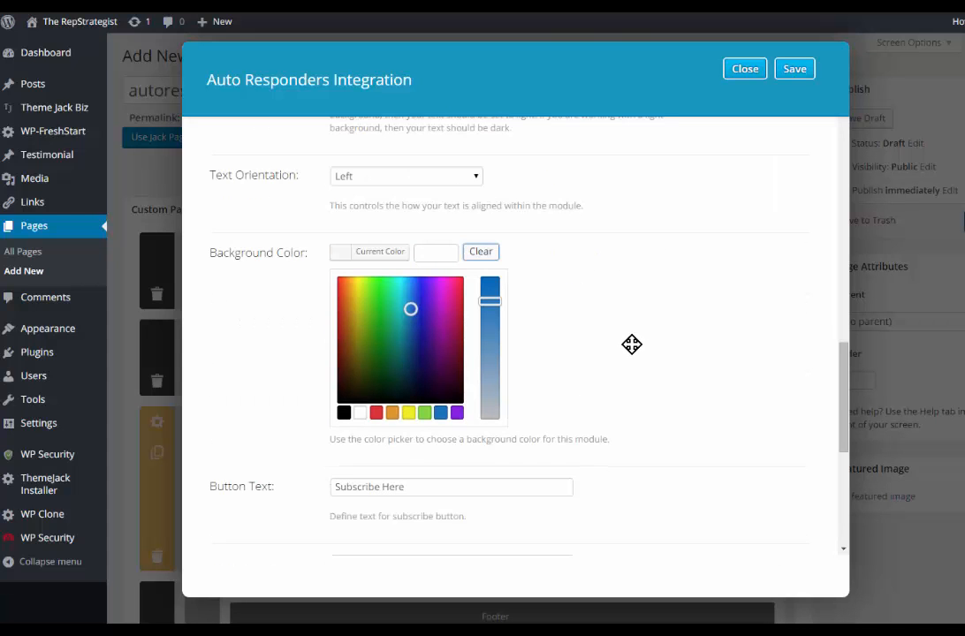
{"action": "scroll", "coordinate": [633, 376], "scroll_direction": "down", "scroll_amount": 2}
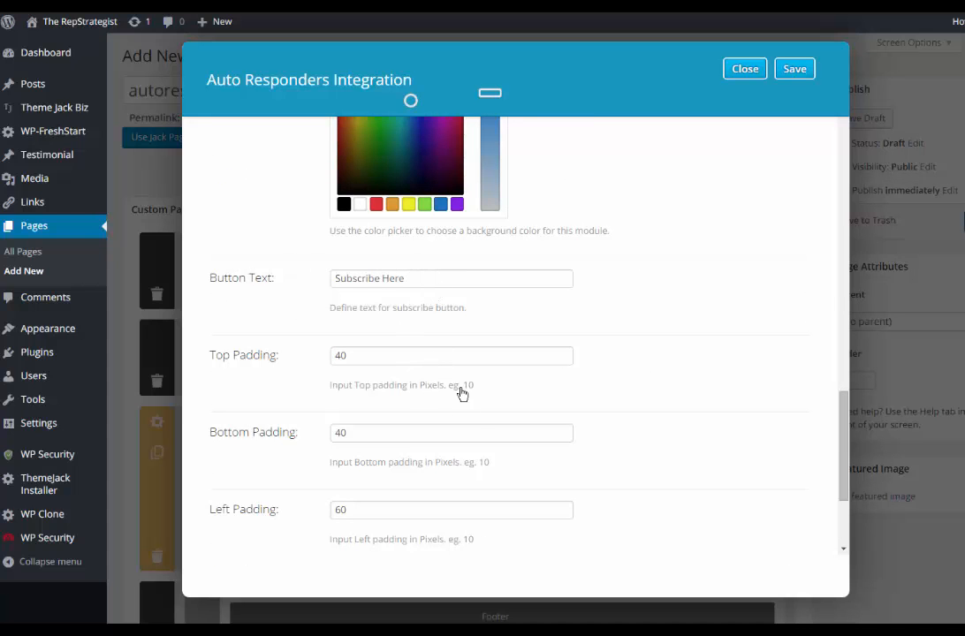
{"action": "scroll", "coordinate": [463, 429], "scroll_direction": "down", "scroll_amount": 2}
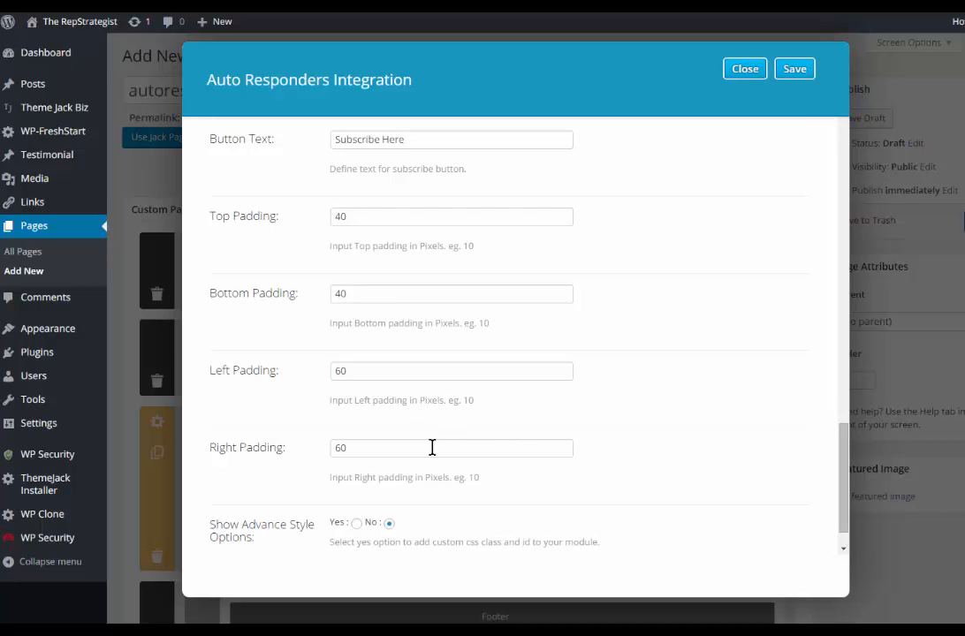
{"action": "scroll", "coordinate": [430, 451], "scroll_direction": "up", "scroll_amount": 3}
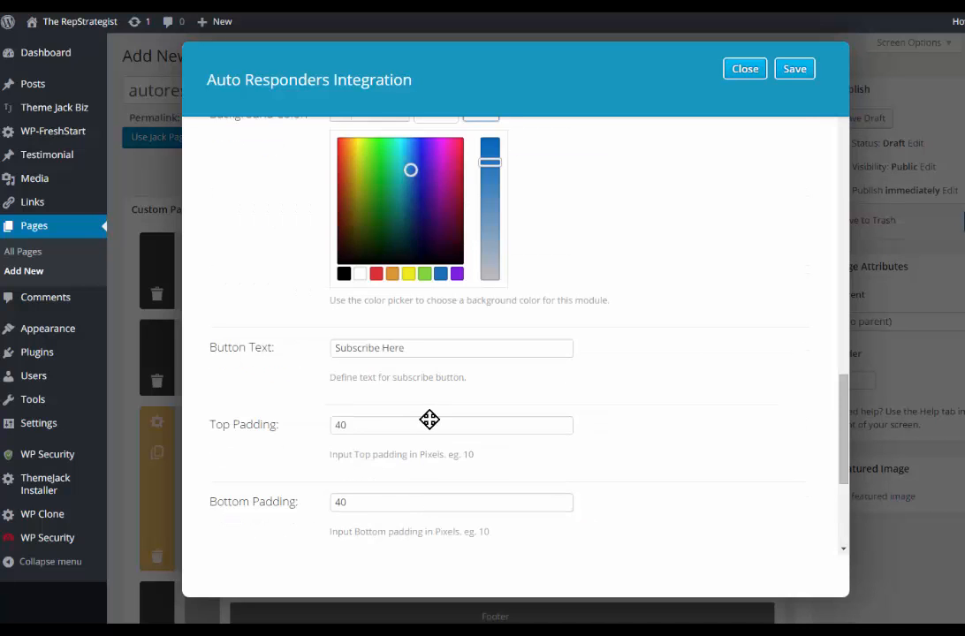
{"action": "scroll", "coordinate": [685, 161], "scroll_direction": "up", "scroll_amount": 6}
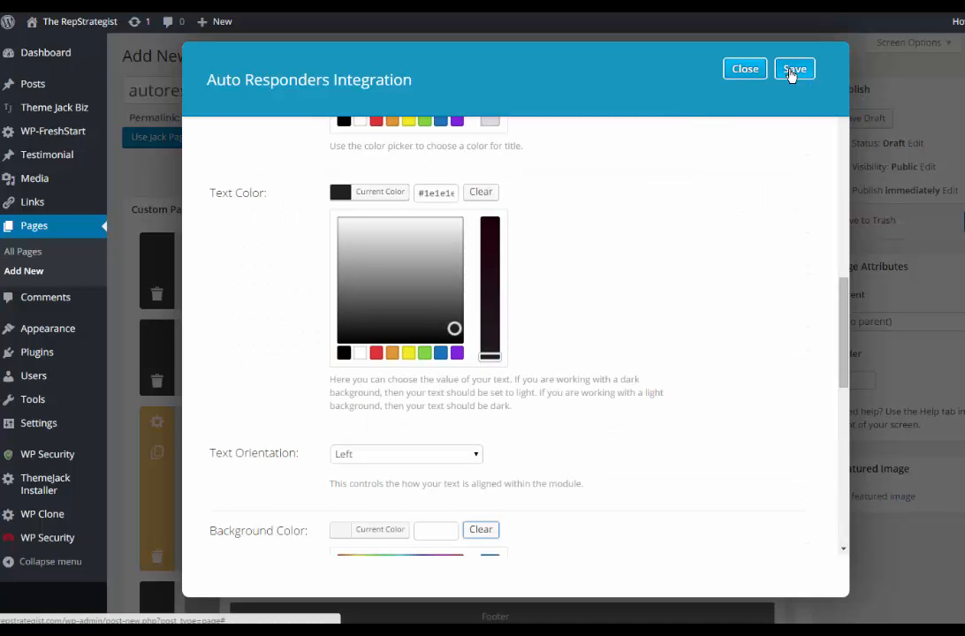
{"action": "left_click", "coordinate": [793, 76]}
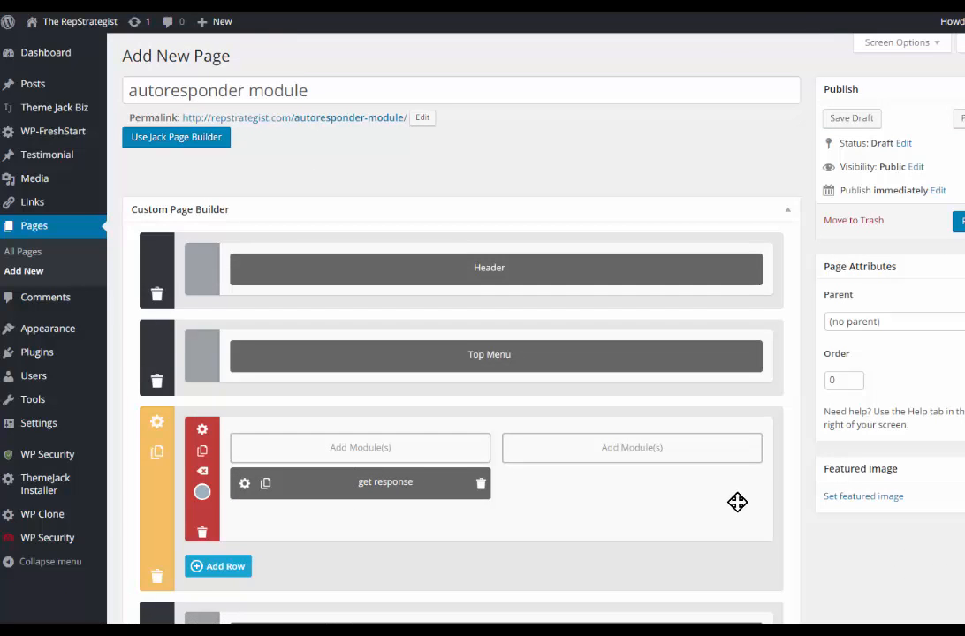
Step: Add an Auto Responders module to the second column and name it "MailChimp"
{"action": "left_click", "coordinate": [633, 453]}
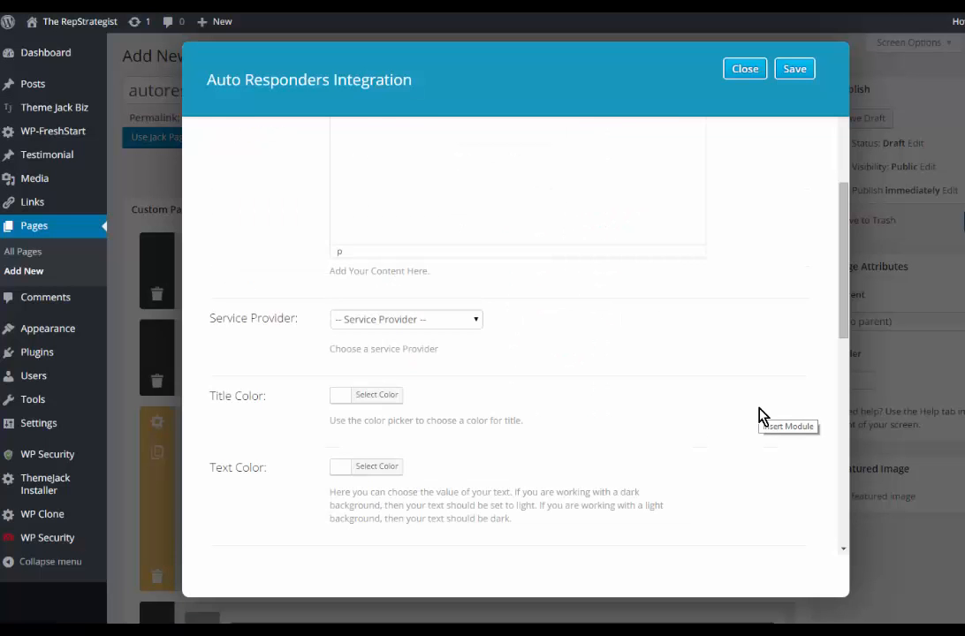
{"action": "scroll", "coordinate": [592, 280], "scroll_direction": "up", "scroll_amount": 3}
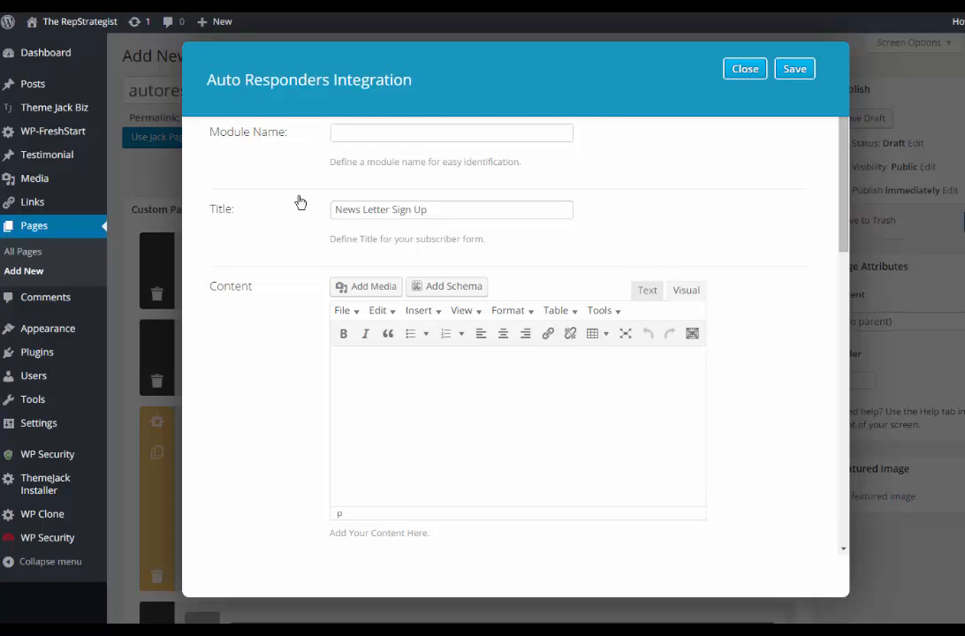
{"action": "left_click", "coordinate": [404, 133]}
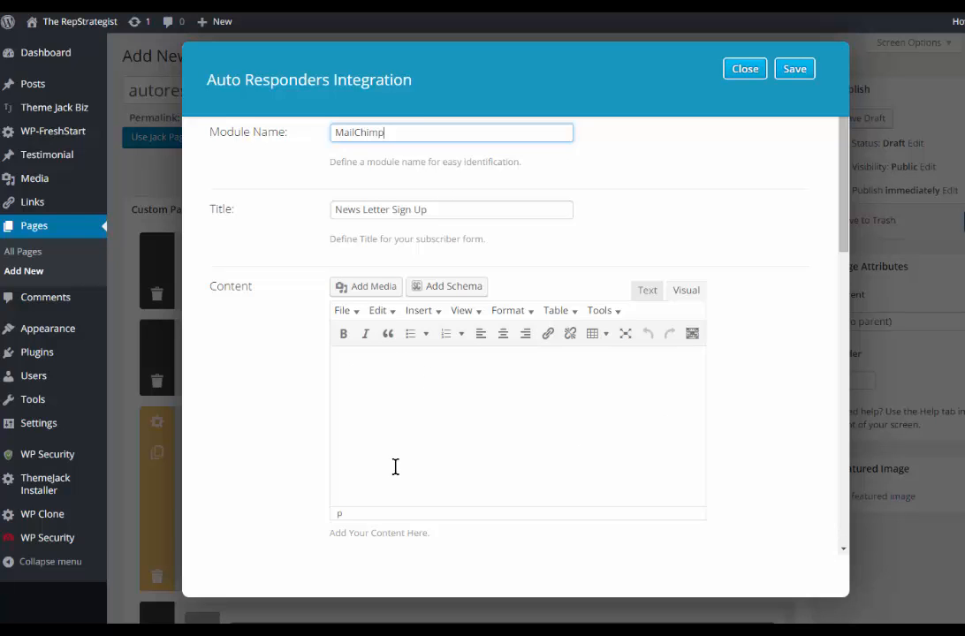
Step: Insert the shortcode [info-block id="1028" ] into the MailChimp module's content in plain text mode
{"action": "left_click", "coordinate": [340, 355]}
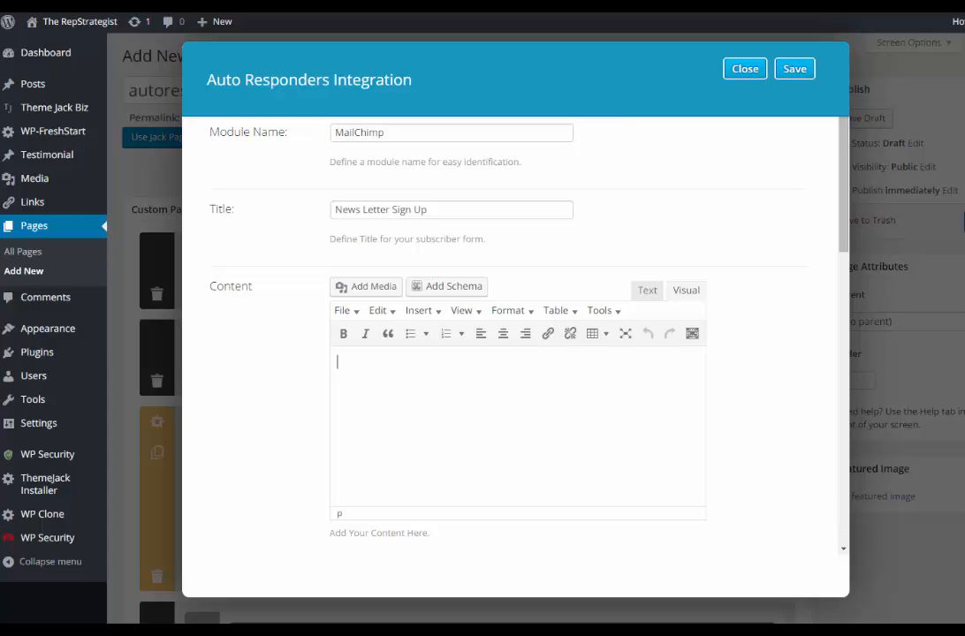
{"action": "key", "text": "ctrl+shift+v"}
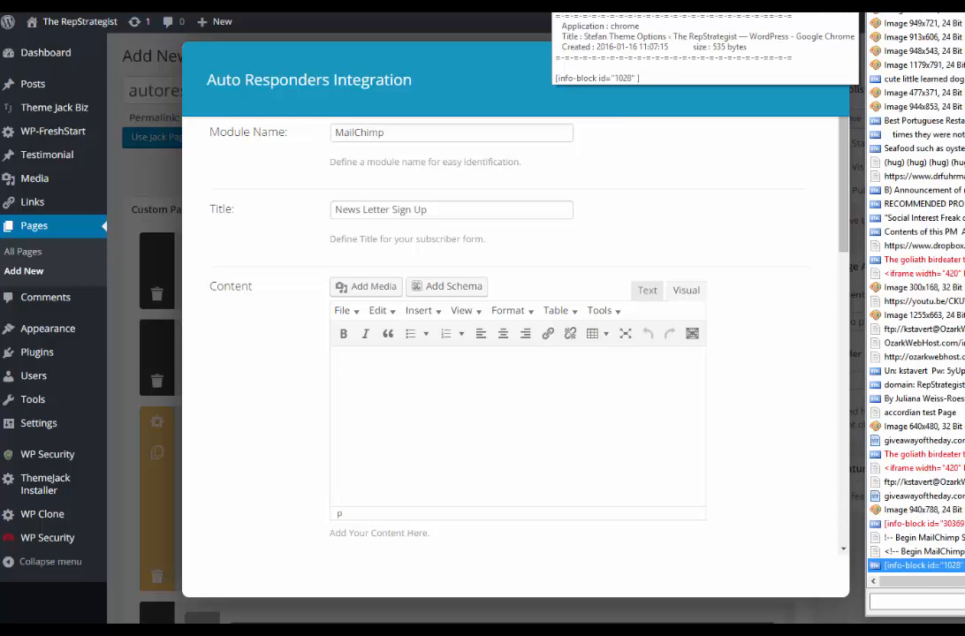
{"action": "right_click", "coordinate": [889, 15]}
{"action": "left_click", "coordinate": [924, 20]}
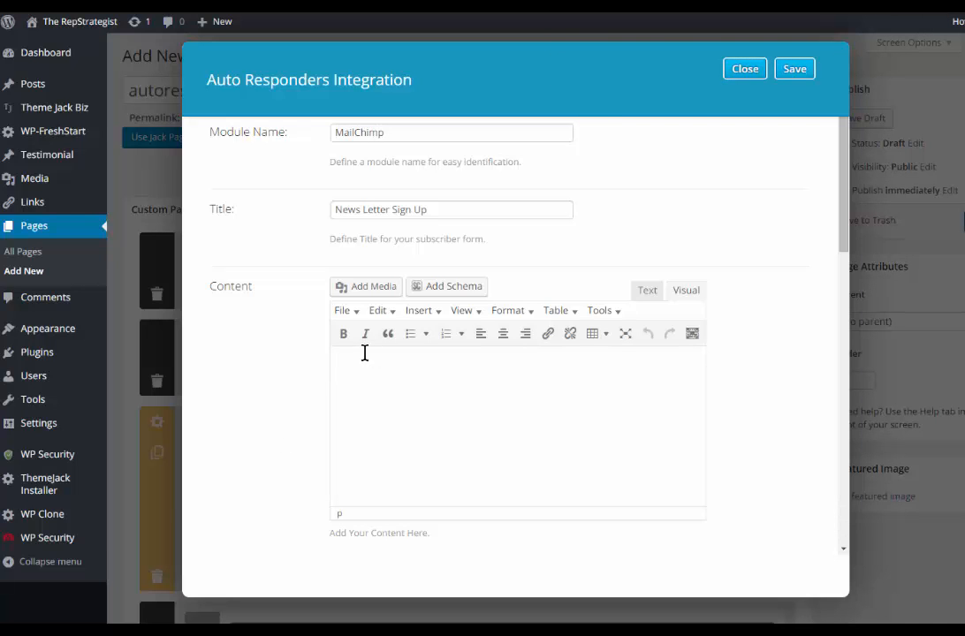
{"action": "left_click", "coordinate": [646, 297]}
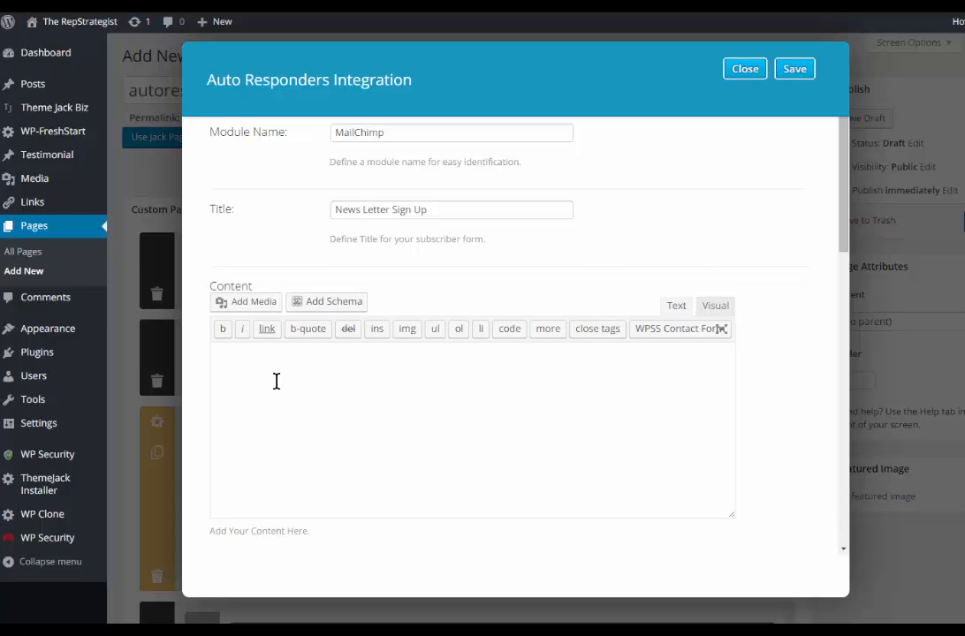
{"action": "type", "text": "[info-block id=\"1028\" ]"}
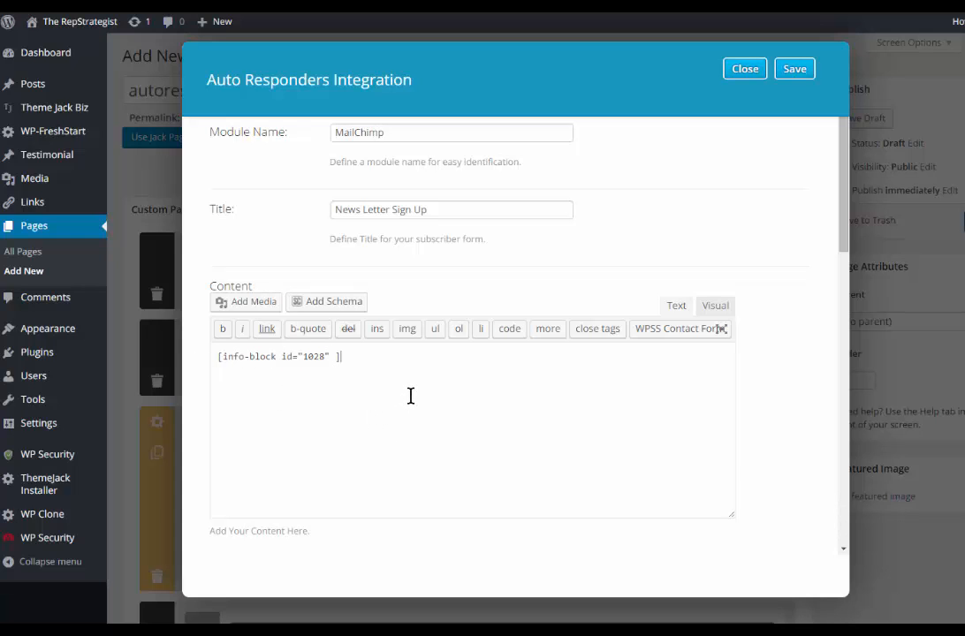
Step: Save the MailChimp module with no service provider chosen and publish the page
{"action": "scroll", "coordinate": [411, 396], "scroll_direction": "down", "scroll_amount": 2}
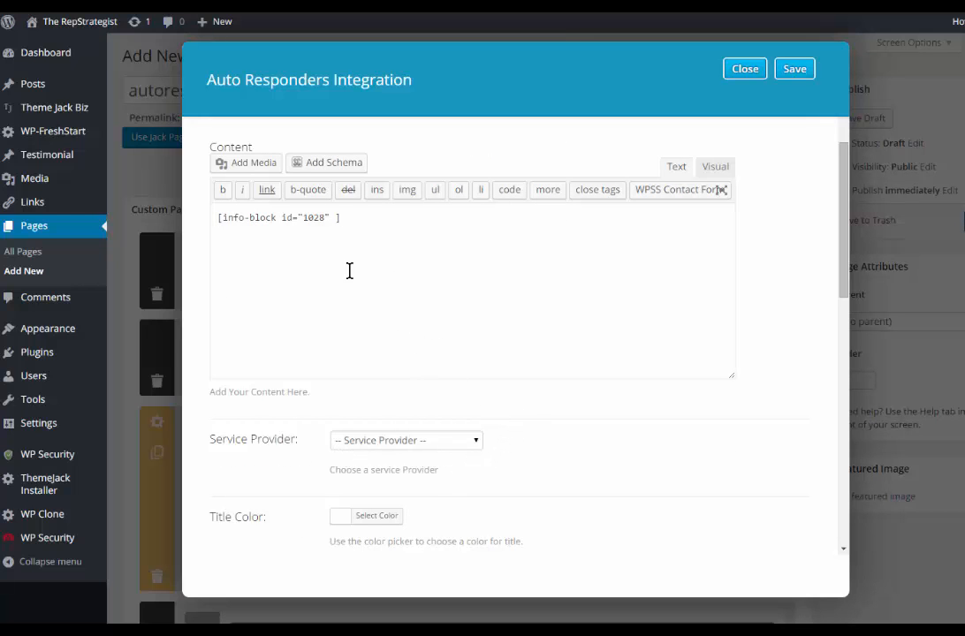
{"action": "scroll", "coordinate": [477, 334], "scroll_direction": "down", "scroll_amount": 2}
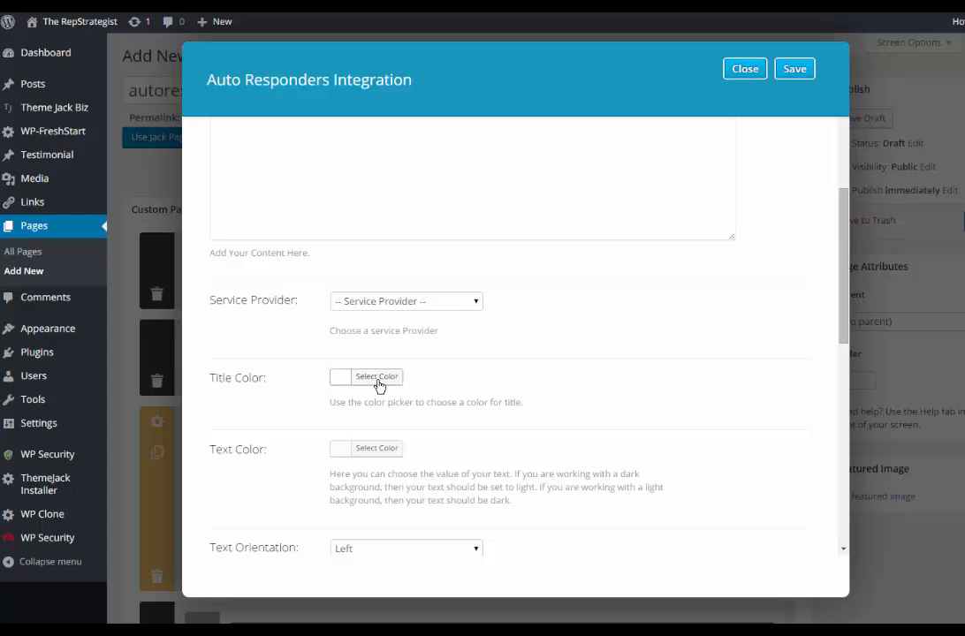
{"action": "scroll", "coordinate": [586, 407], "scroll_direction": "down", "scroll_amount": 3}
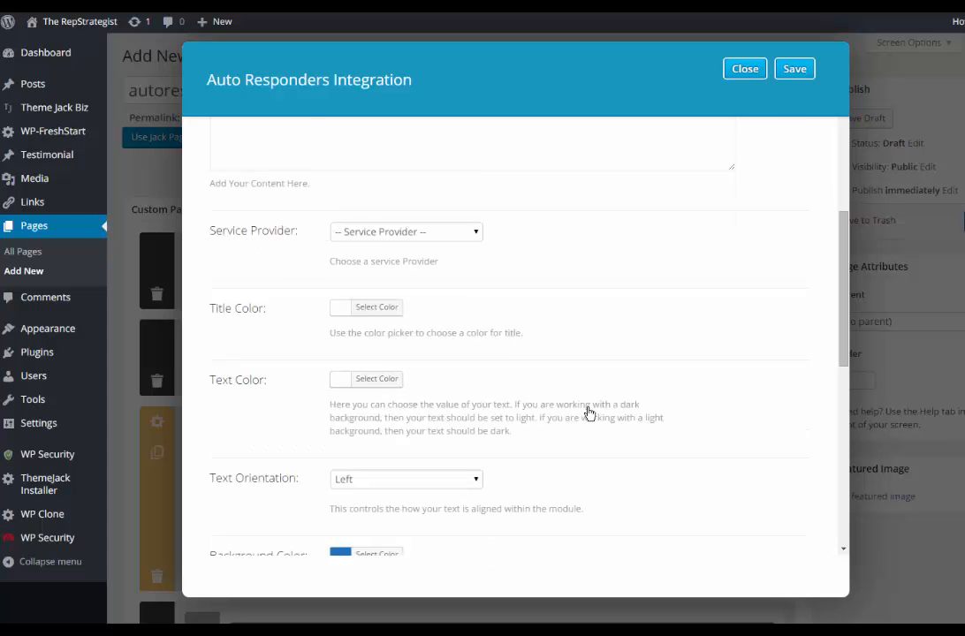
{"action": "scroll", "coordinate": [481, 314], "scroll_direction": "down", "scroll_amount": 3}
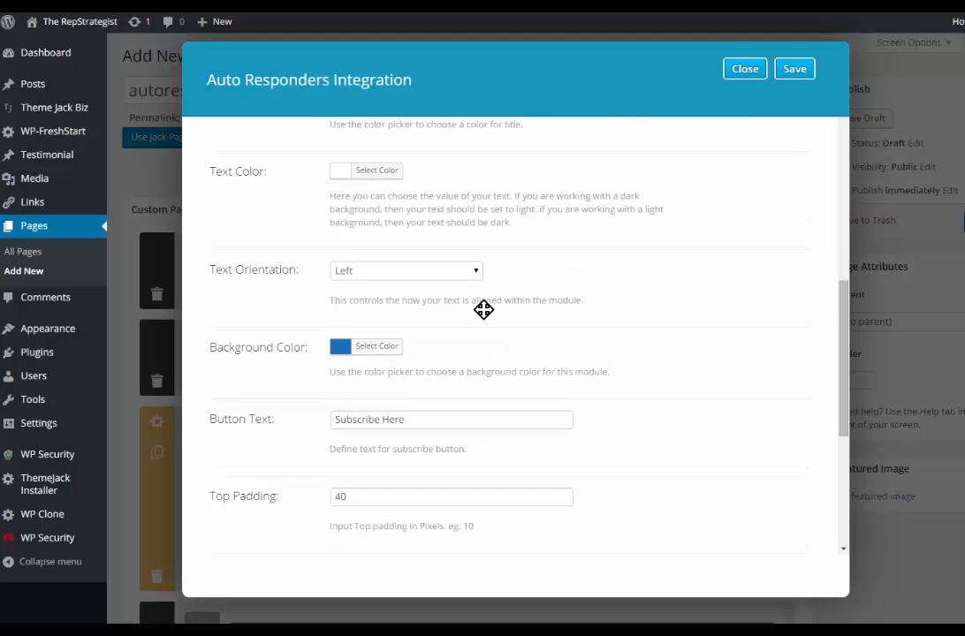
{"action": "scroll", "coordinate": [645, 358], "scroll_direction": "up", "scroll_amount": 10}
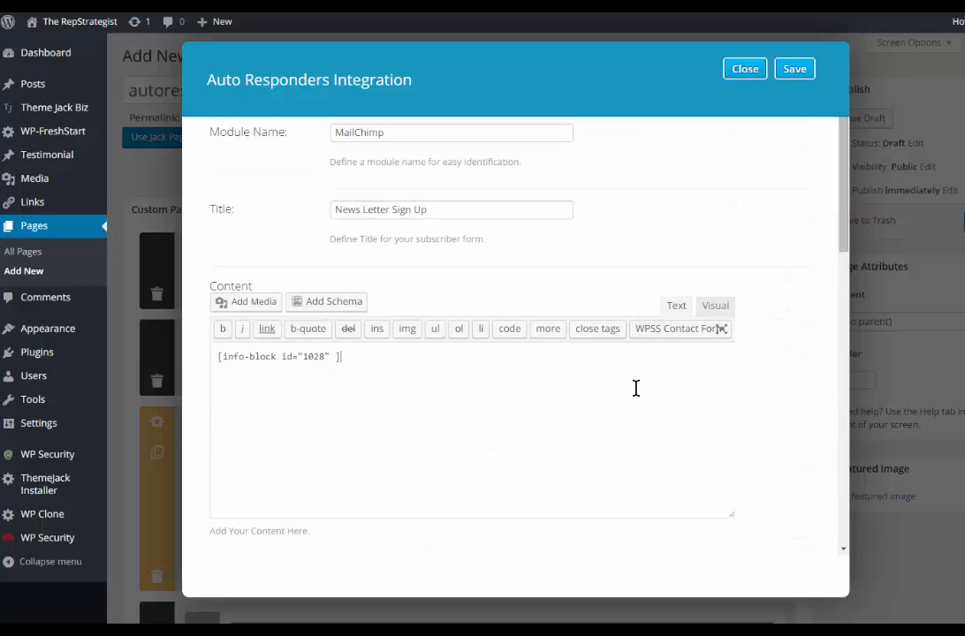
{"action": "left_click", "coordinate": [794, 75]}
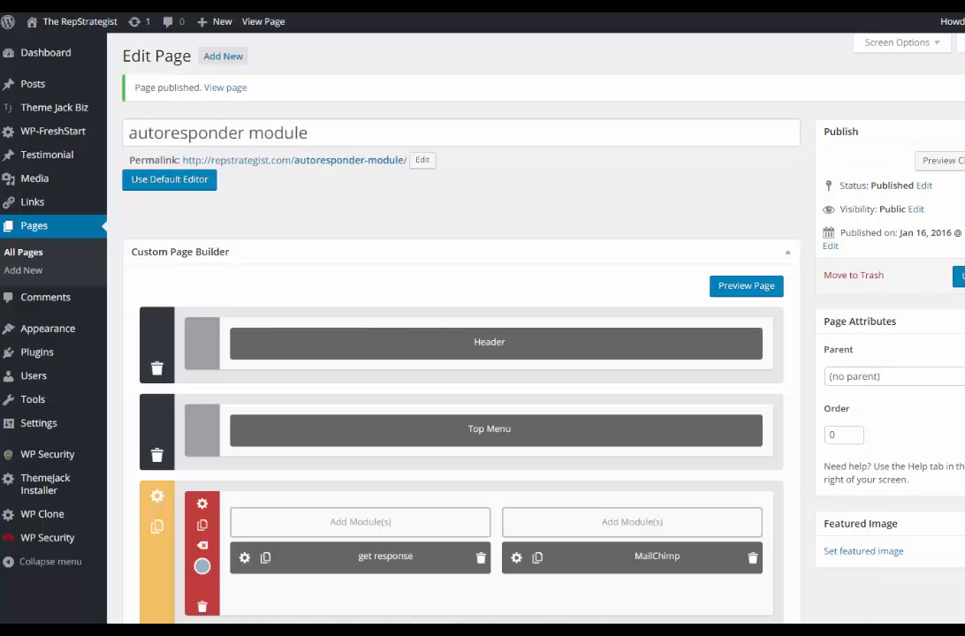
Step: Preview the published autoresponder module page
{"action": "left_click", "coordinate": [942, 166]}
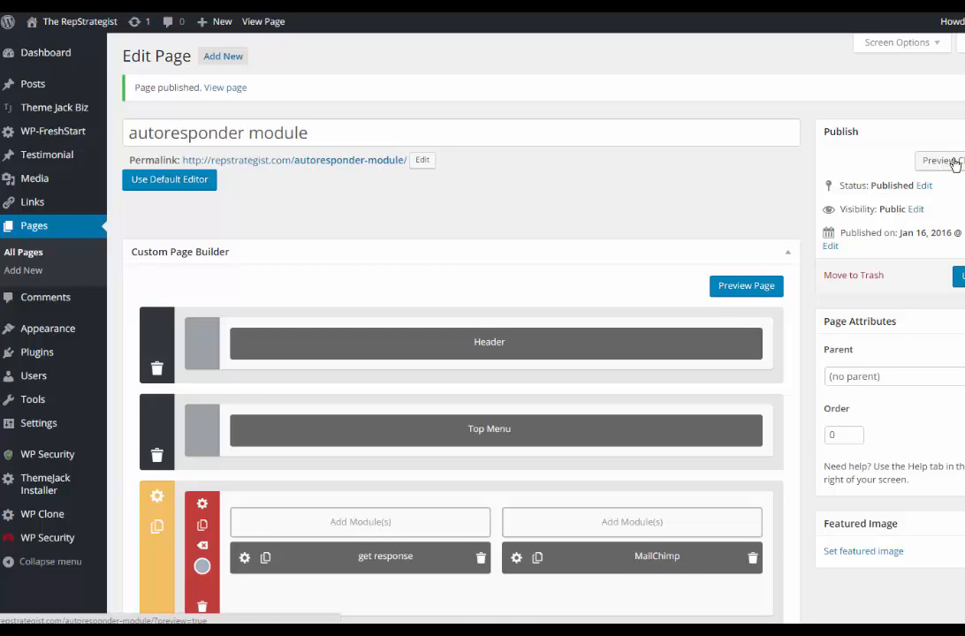